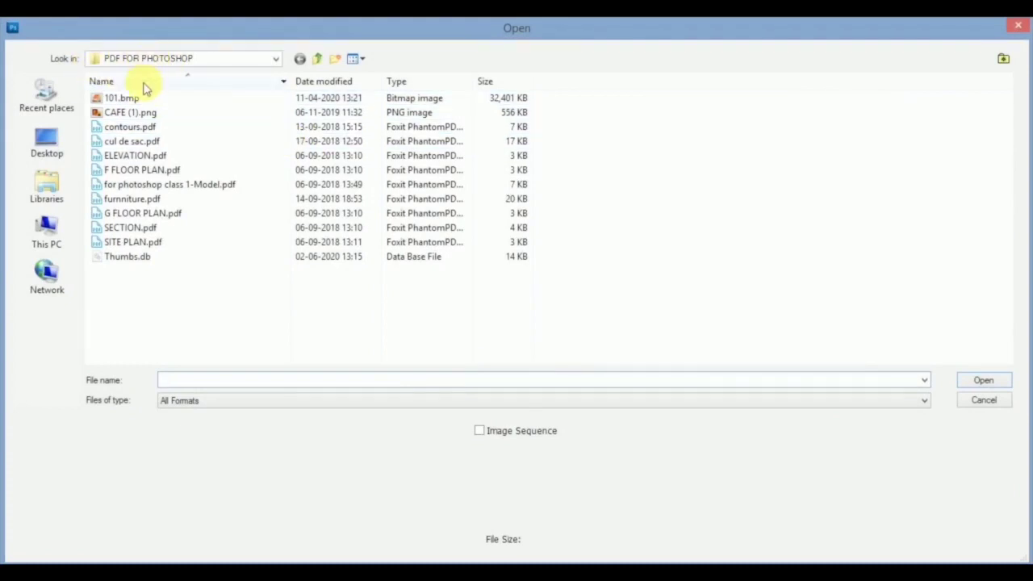
# Open SECTION.pdf and import its page in CMYK Color mode with 16 bit depth.
pyautogui.click(165, 237)
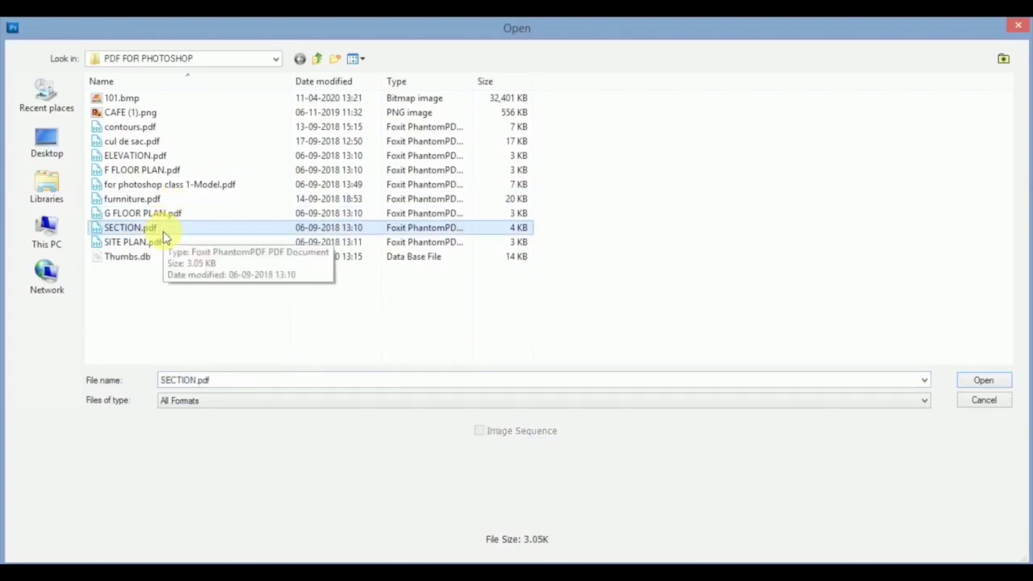
pyautogui.click(980, 385)
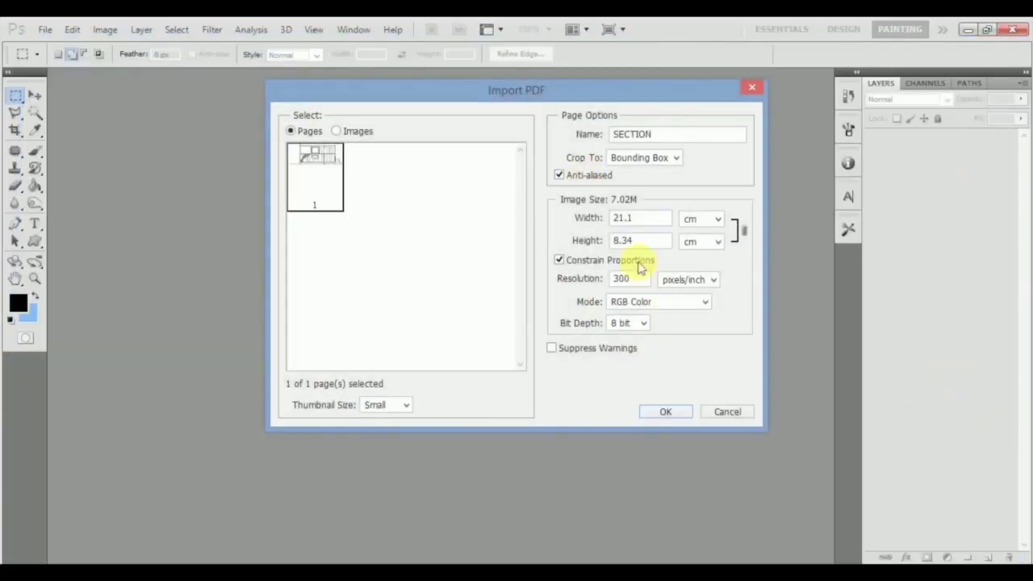
pyautogui.doubleClick(626, 278)
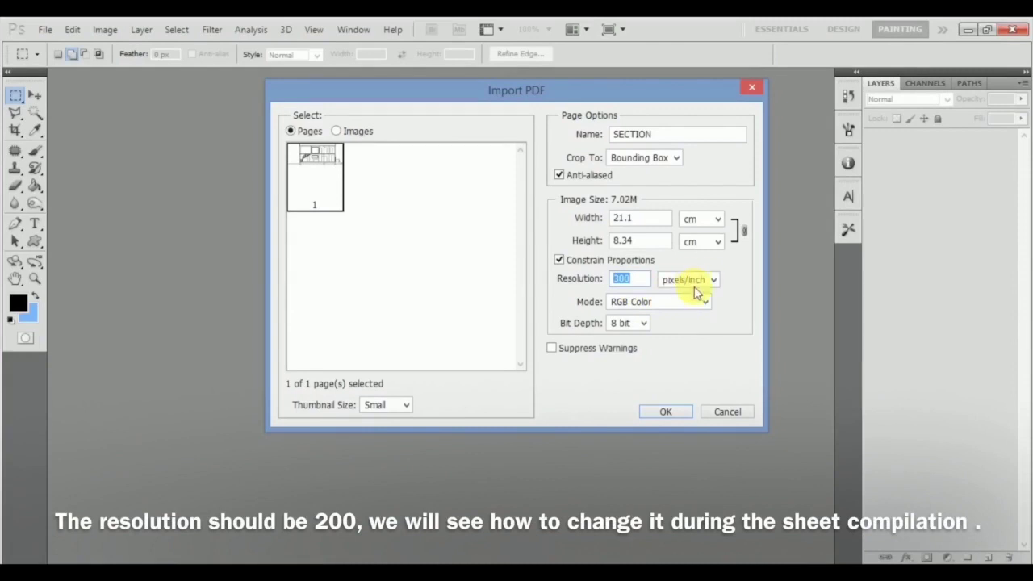
pyautogui.click(693, 304)
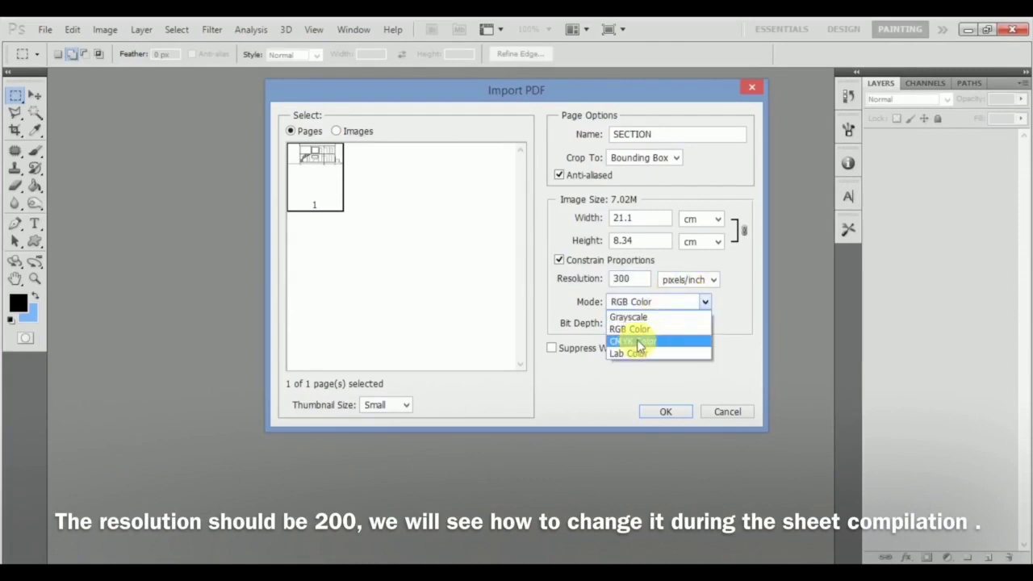
pyautogui.click(645, 340)
pyautogui.click(643, 324)
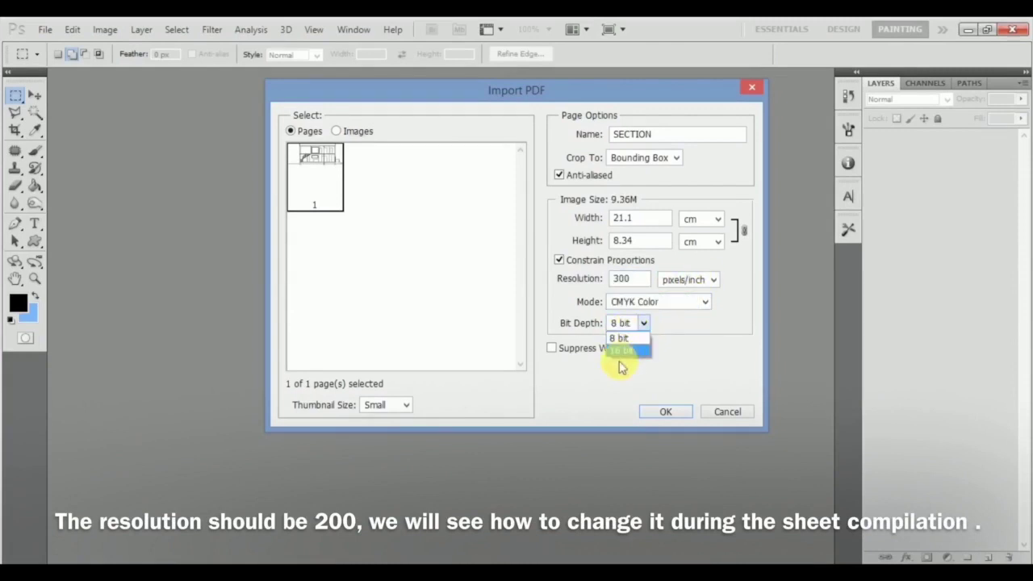
pyautogui.click(629, 353)
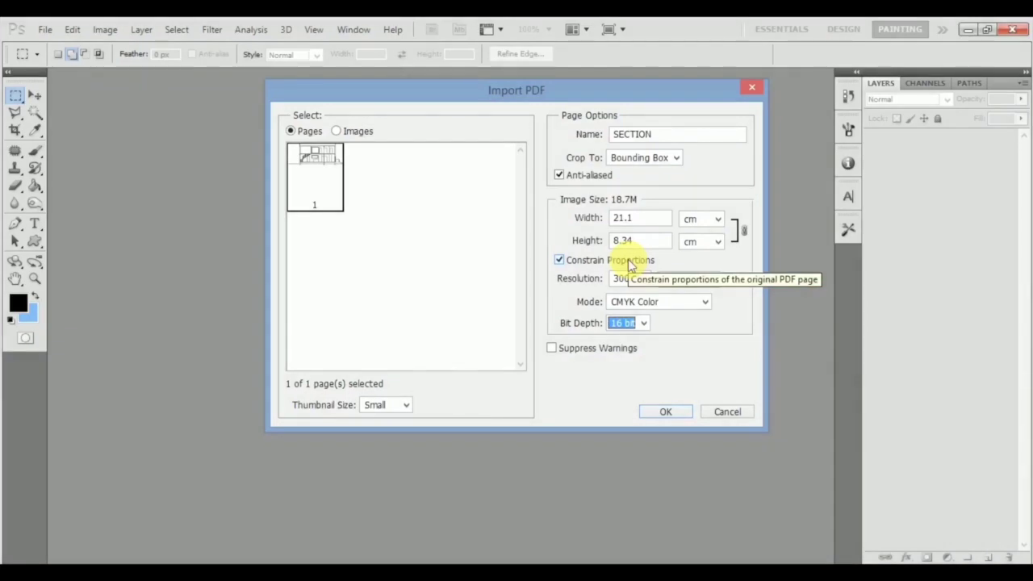
pyautogui.click(666, 414)
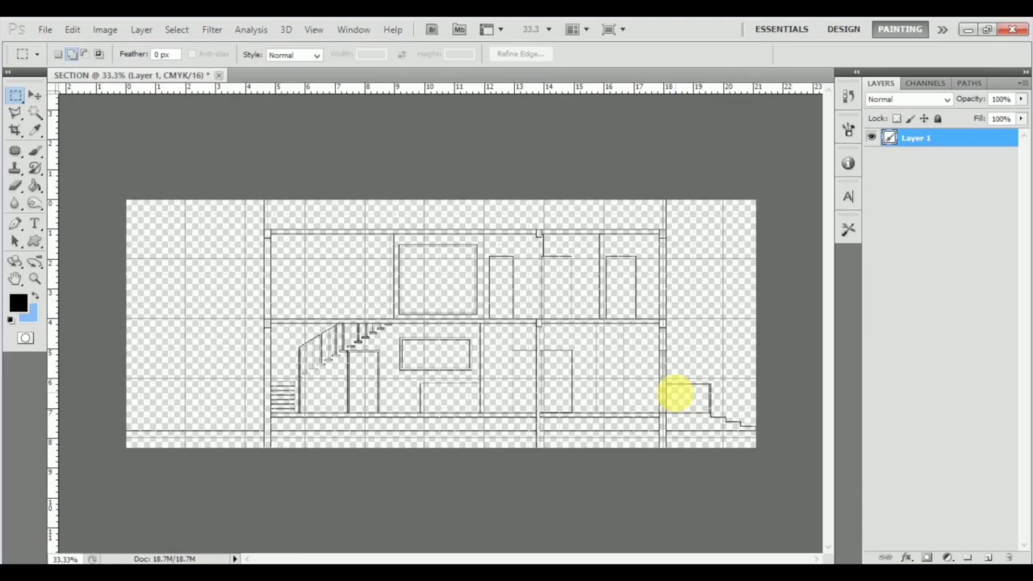
# Hide the grid over the section drawing and fill a new layer with white.
pyautogui.hotkey('ctrl', "'")
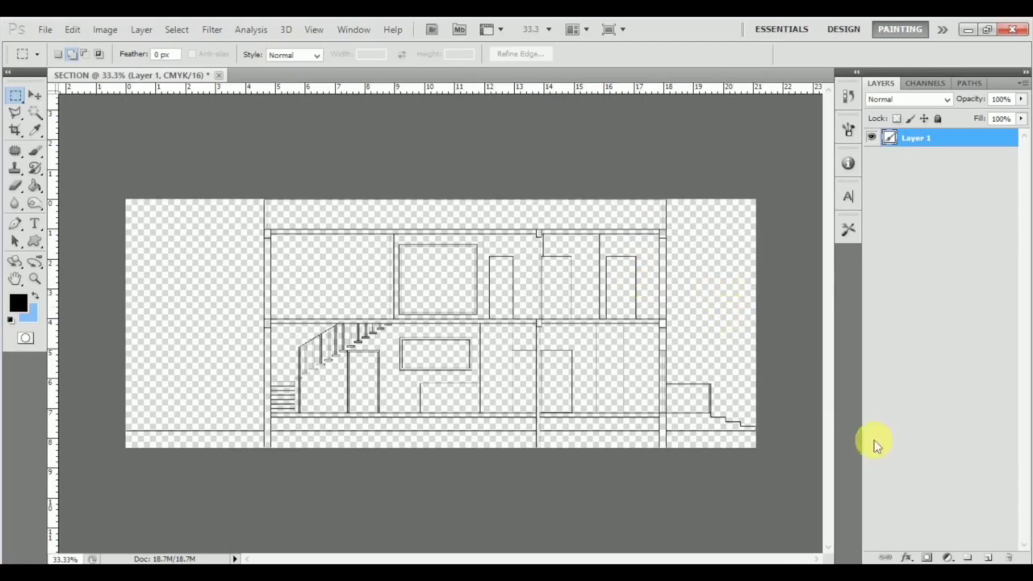
pyautogui.click(992, 558)
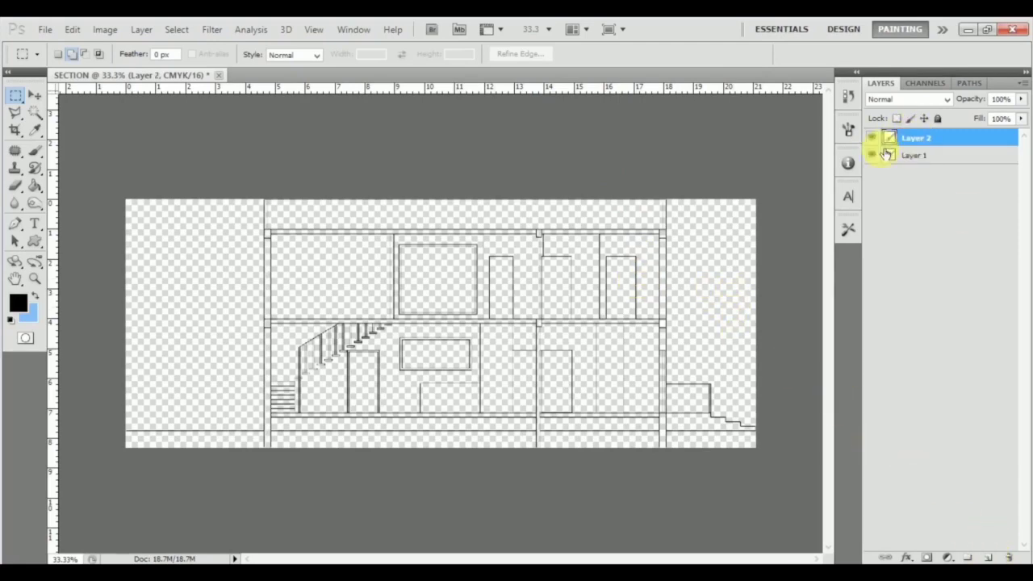
pyautogui.click(24, 305)
pyautogui.moveTo(392, 270); pyautogui.dragTo(249, 188)
pyautogui.click(580, 176)
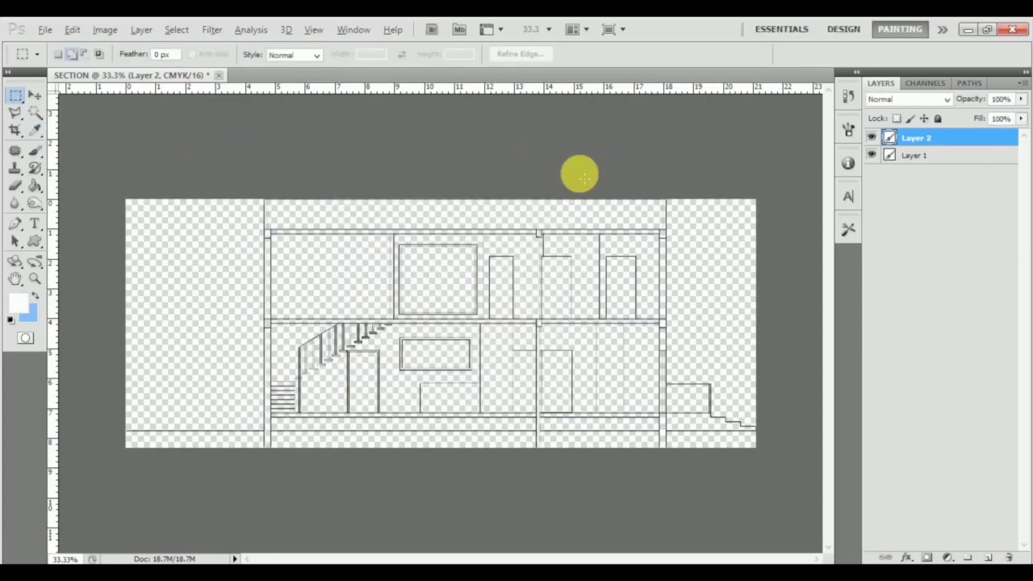
pyautogui.hotkey('alt', 'BackSpace')
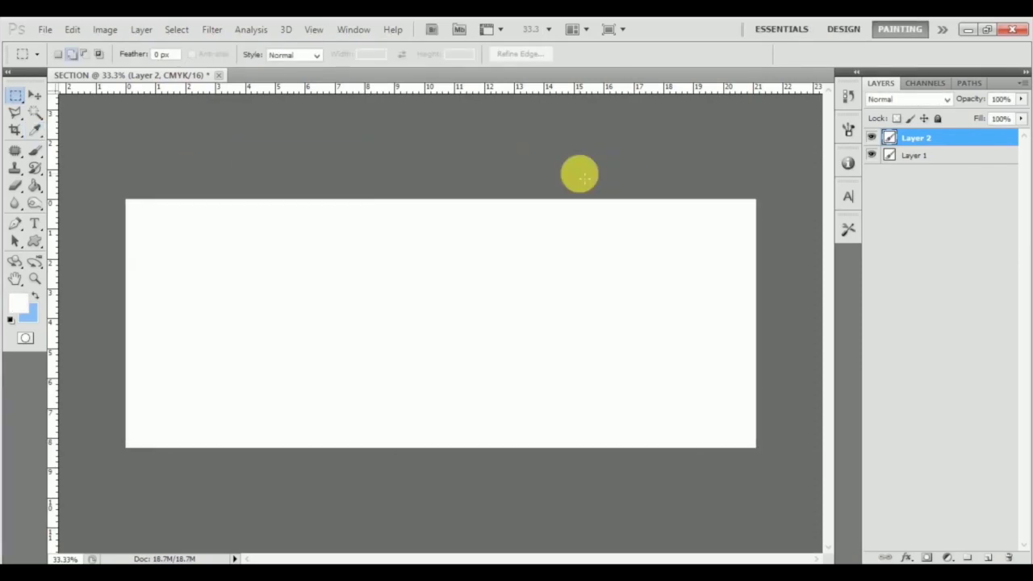
# Rename the white layer BACKGROUND and the linework layer MAIN, and place BACKGROUND beneath MAIN.
pyautogui.moveTo(923, 138); pyautogui.dragTo(951, 158)
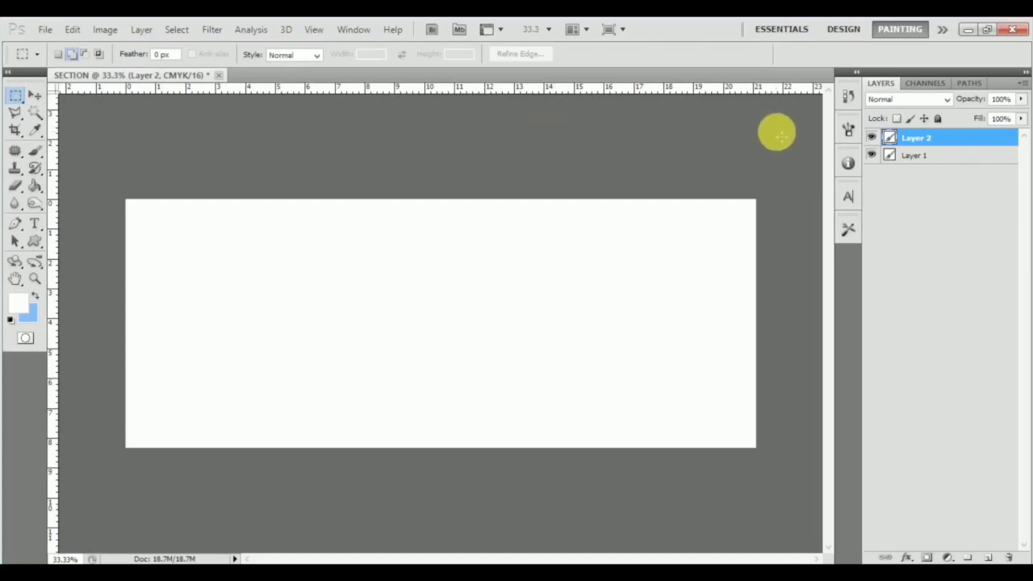
pyautogui.doubleClick(919, 138)
pyautogui.write('BACKGROUND')
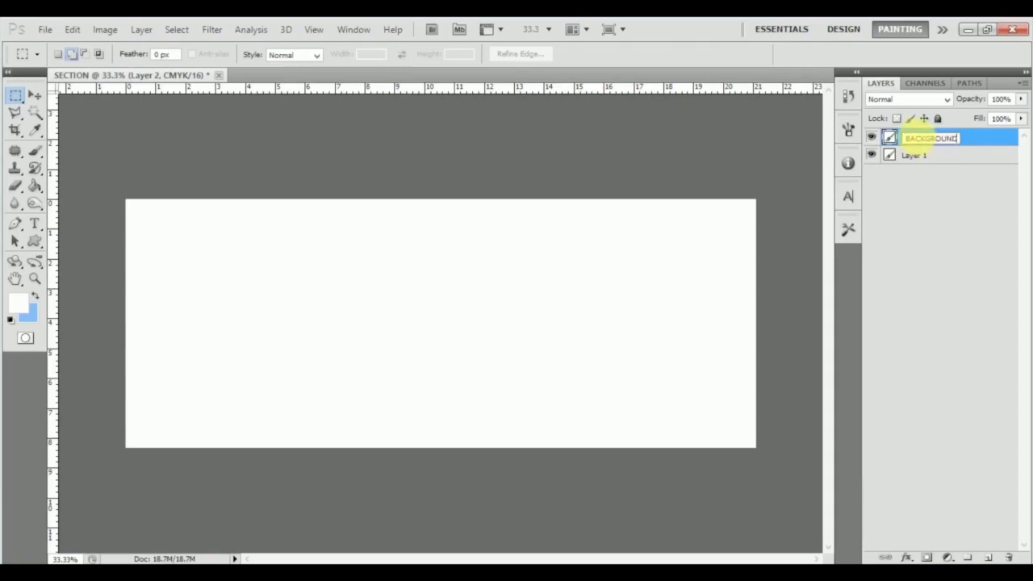
pyautogui.doubleClick(915, 155)
pyautogui.write('MAIN')
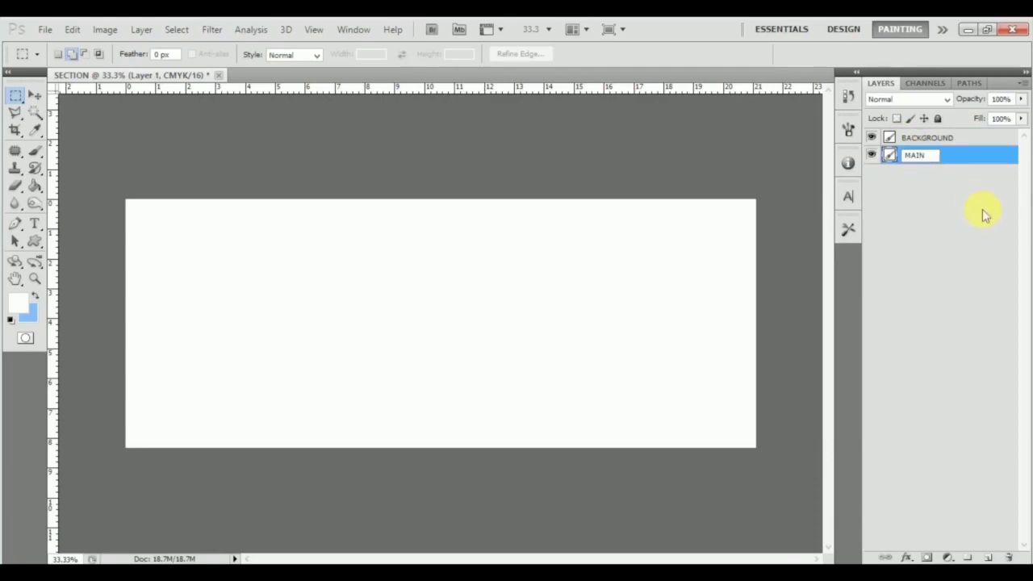
pyautogui.click(987, 216)
pyautogui.click(999, 139)
pyautogui.moveTo(999, 138)
pyautogui.mouseDown()
pyautogui.moveTo(999, 189)
pyautogui.moveTo(967, 185)
pyautogui.mouseUp()
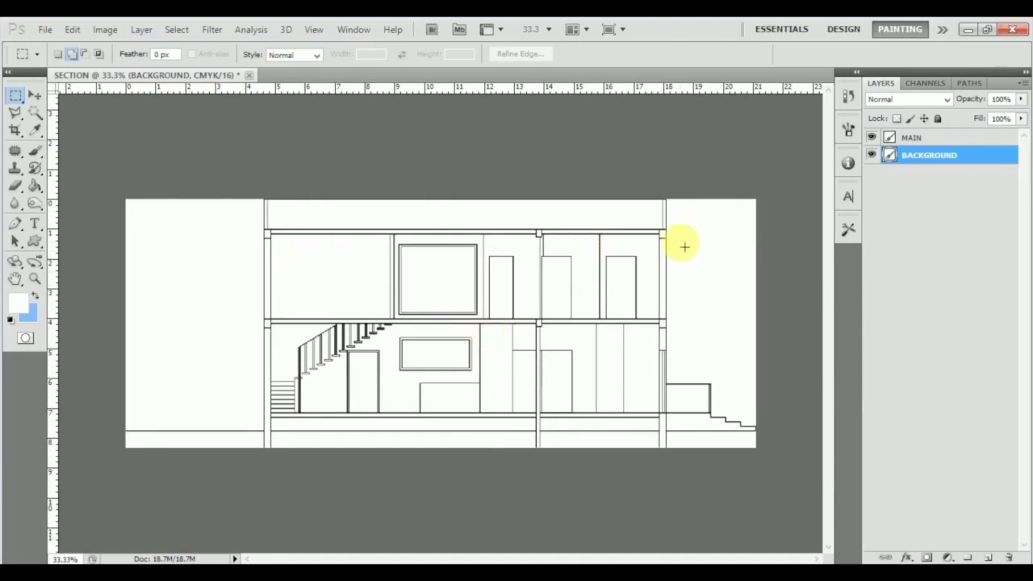
# Select the cut outer walls, the ground-floor middle wall, the parapets and all floor and roof slabs with the Magic Wand.
pyautogui.scroll(2, 656, 276)
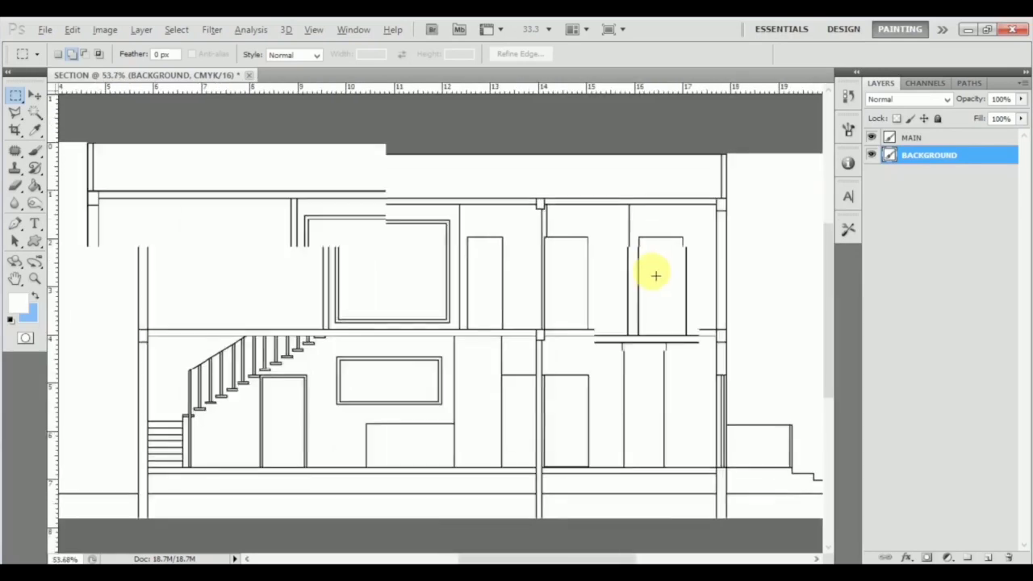
pyautogui.scroll(-2, 720, 255)
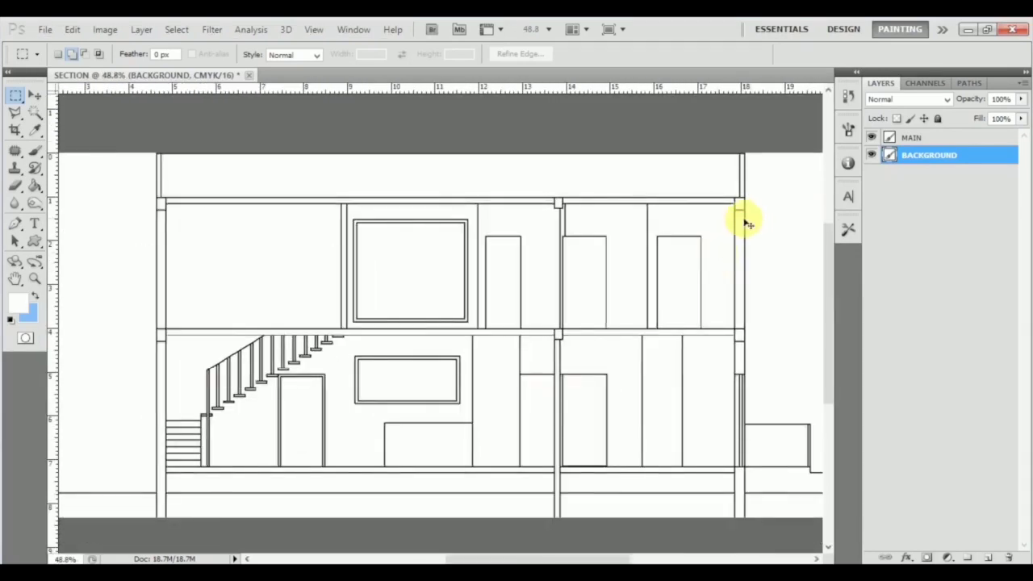
pyautogui.hscroll(-1, 750, 225)
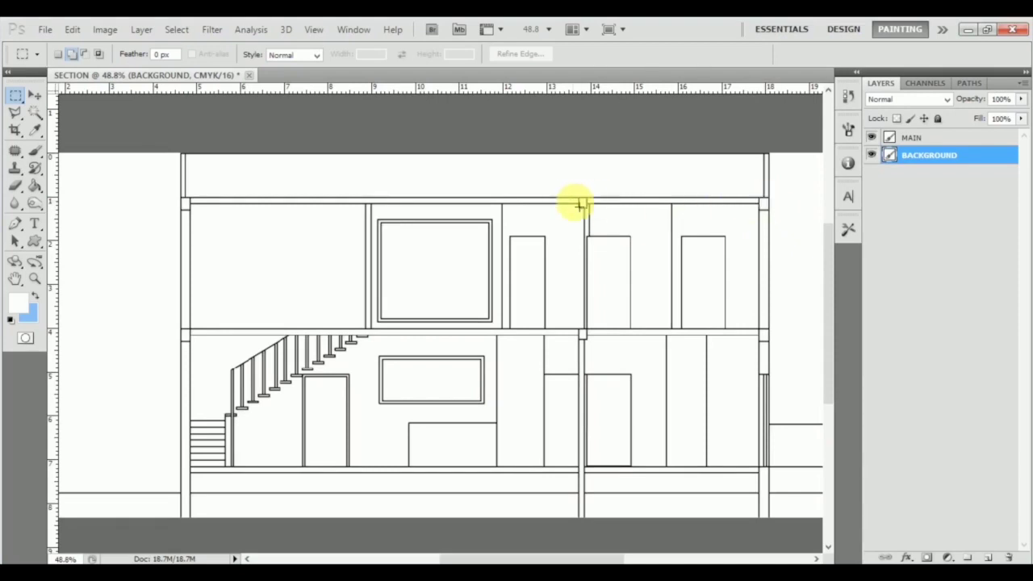
pyautogui.click(34, 114)
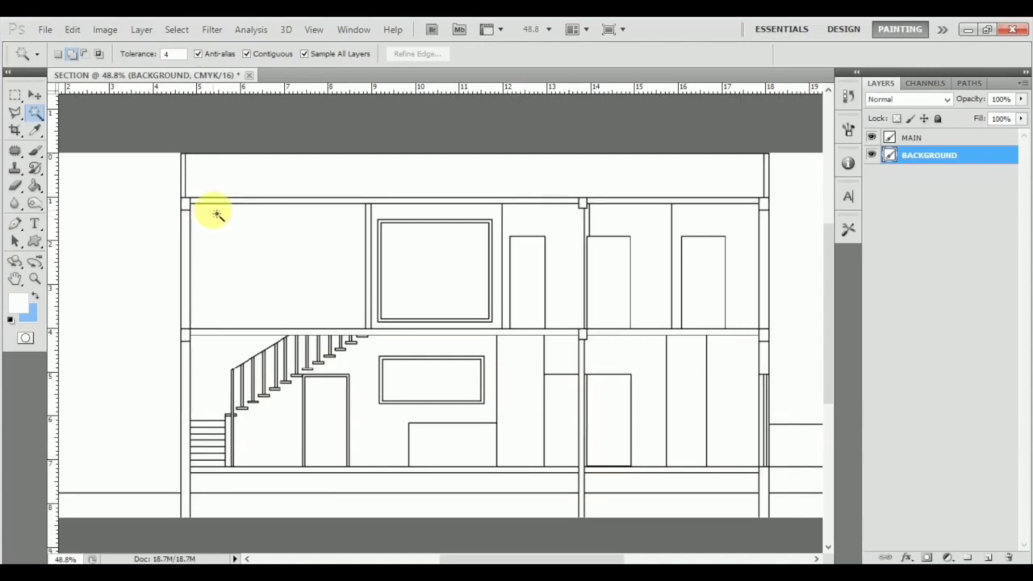
pyautogui.click(183, 166)
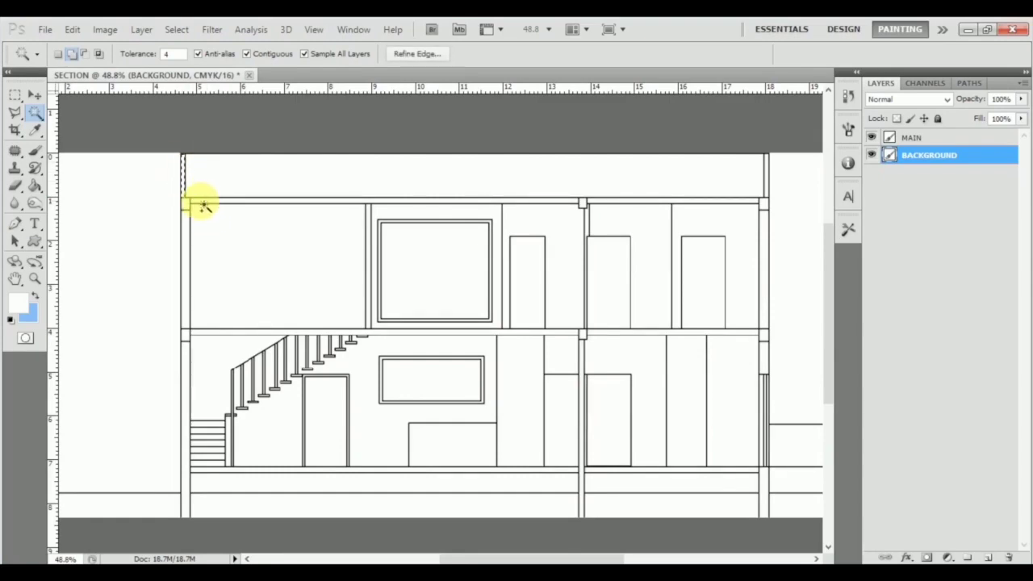
pyautogui.keyDown('shift'); pyautogui.click(240, 274); pyautogui.keyUp('shift')
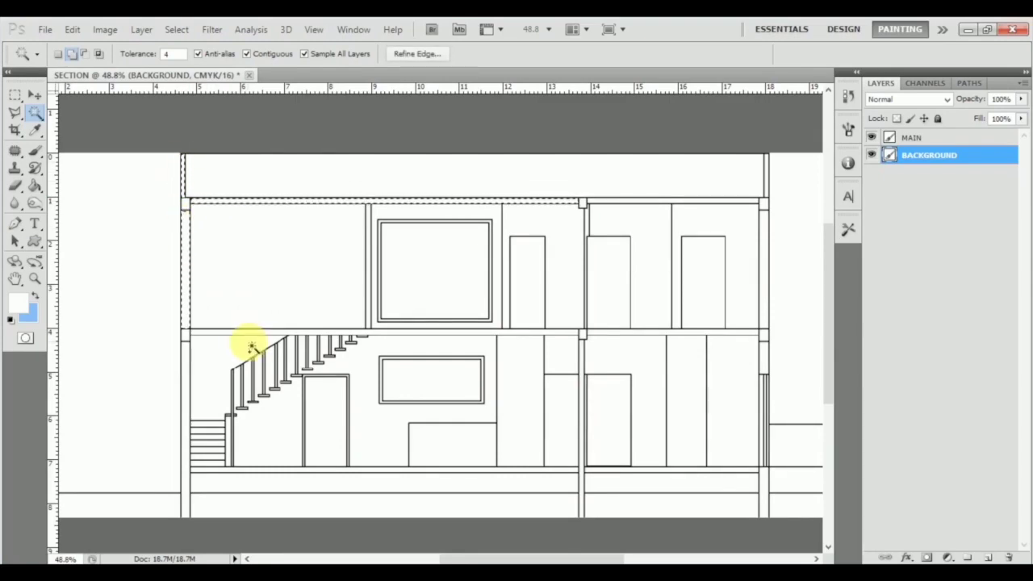
pyautogui.keyDown('shift'); pyautogui.click(186, 369); pyautogui.keyUp('shift')
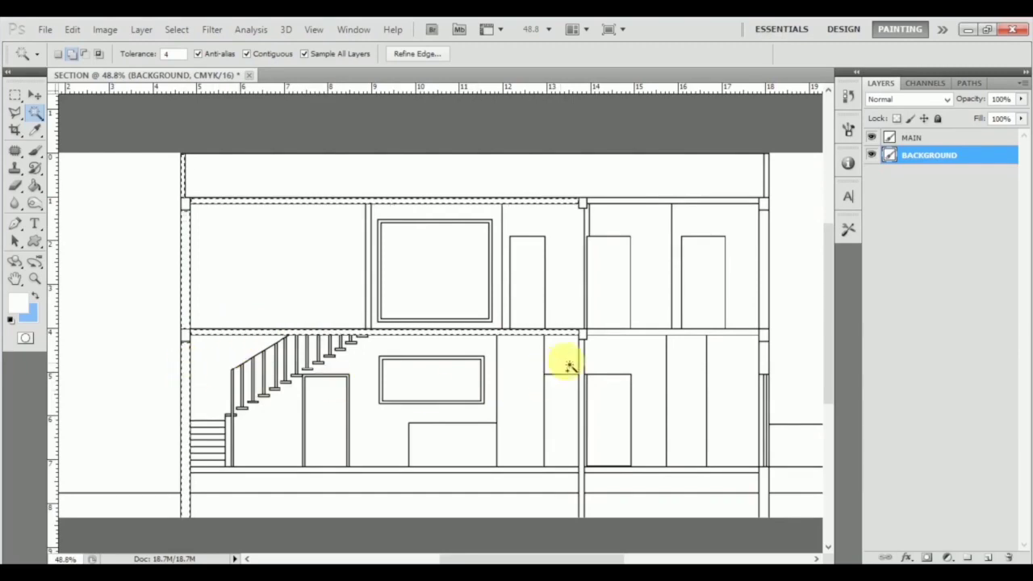
pyautogui.keyDown('shift'); pyautogui.click(602, 333); pyautogui.keyUp('shift')
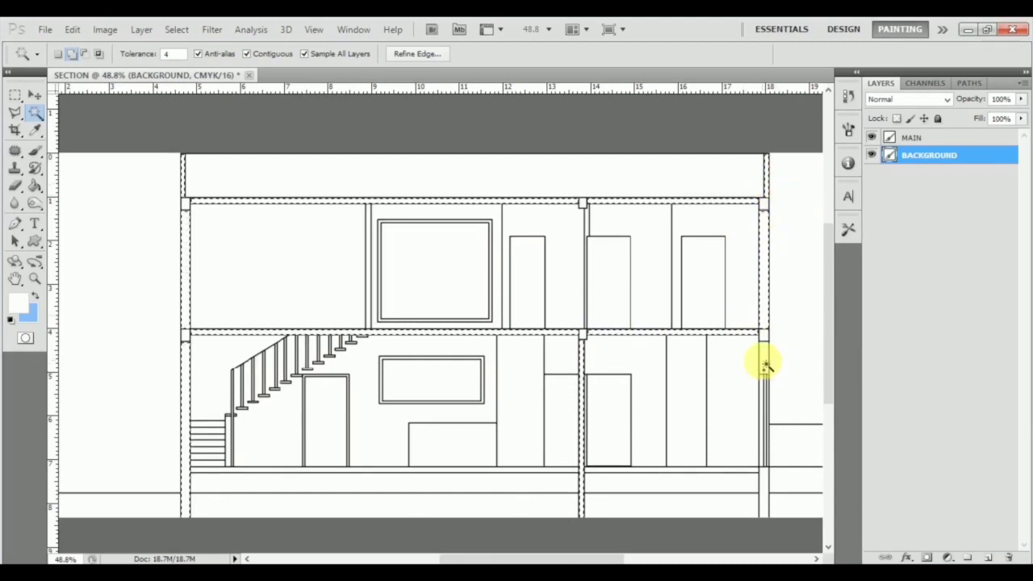
pyautogui.keyDown('shift'); pyautogui.click(741, 473); pyautogui.keyUp('shift')
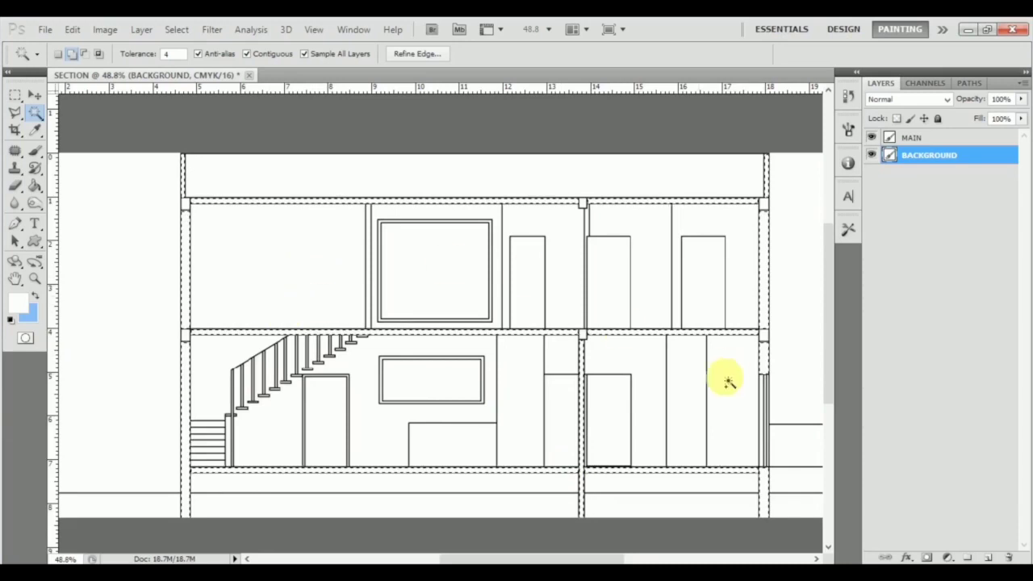
# Fill the selected walls and slabs with black on a new layer above MAIN and clear the selection.
pyautogui.click(951, 137)
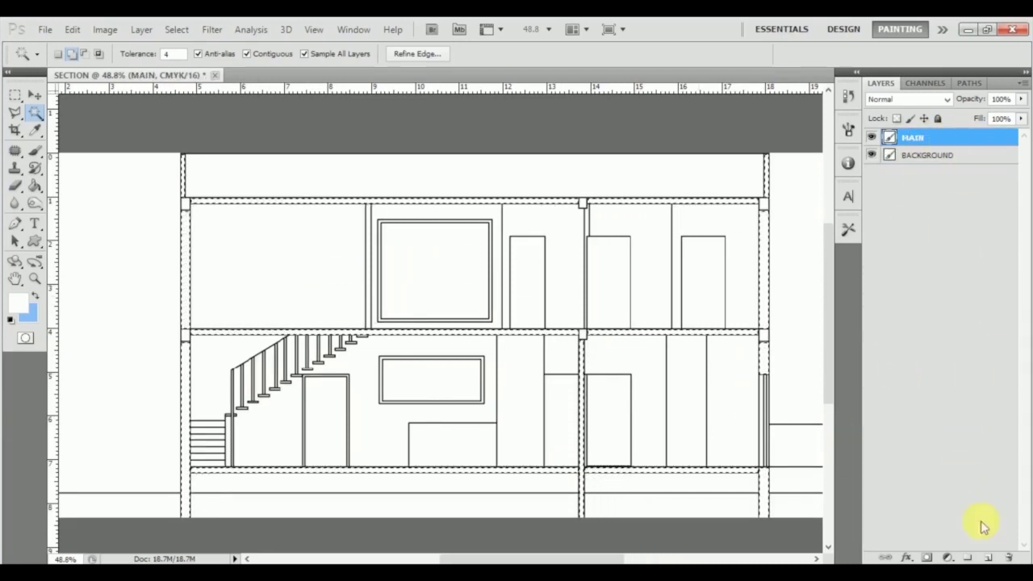
pyautogui.click(989, 557)
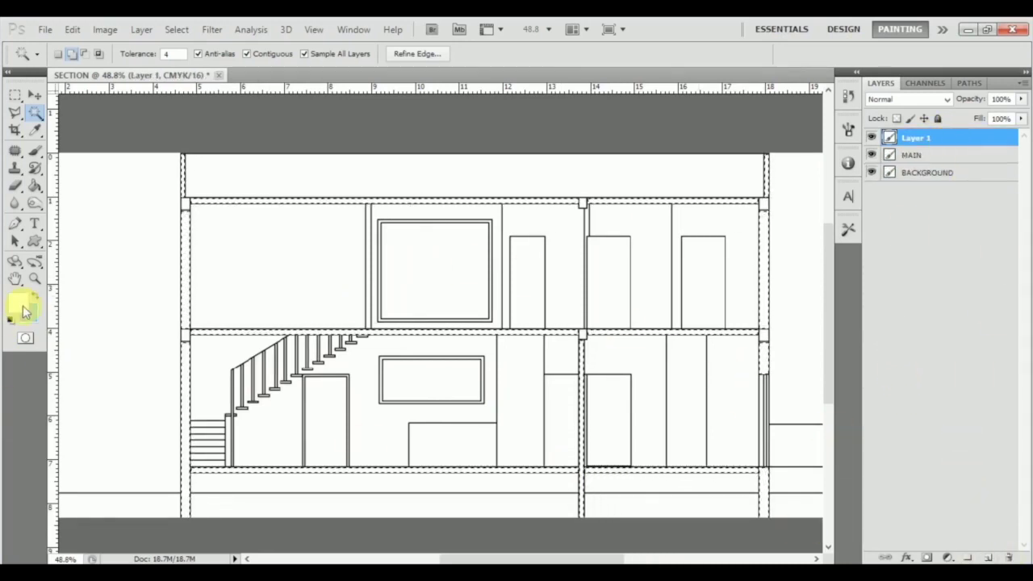
pyautogui.press('i')
pyautogui.click(27, 317)
pyautogui.click(120, 399)
pyautogui.click(616, 174)
pyautogui.press('w')
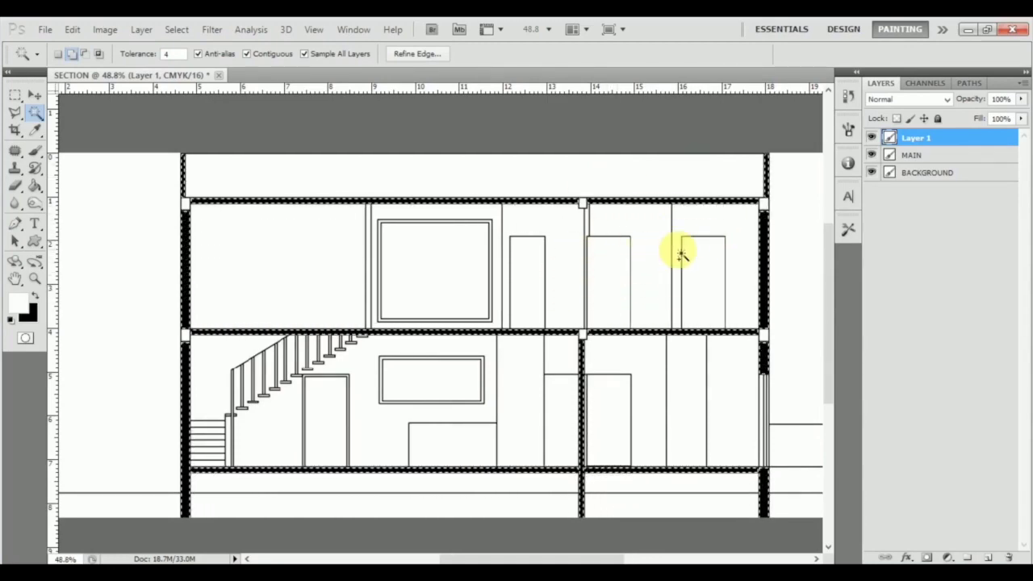
pyautogui.hotkey('ctrl', 'BackSpace')
pyautogui.hotkey('ctrl', 'd')
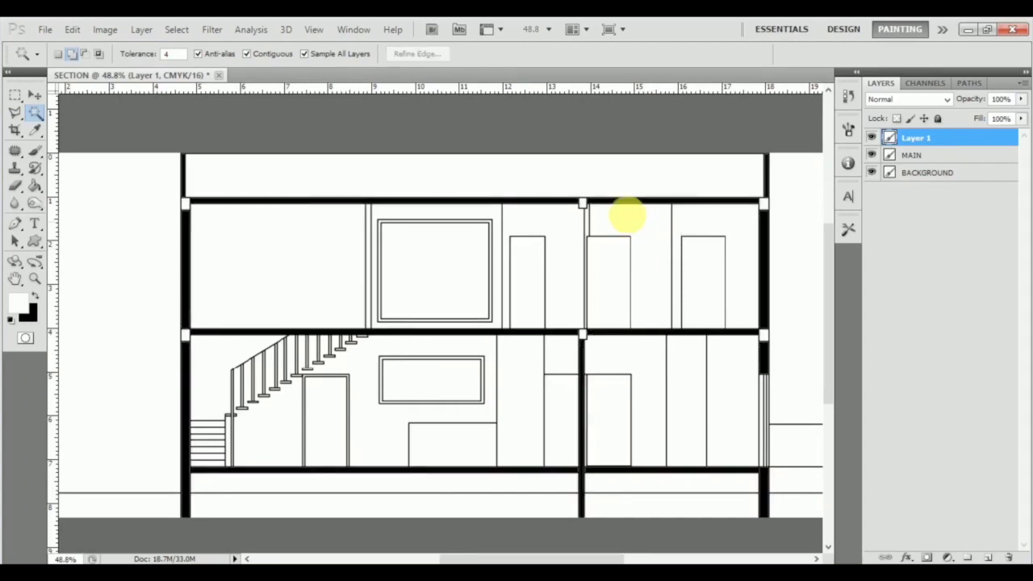
# Select the white beam blocks at the wall and slab junctions, fill them with dark grey on a new layer, and deselect.
pyautogui.click(589, 204)
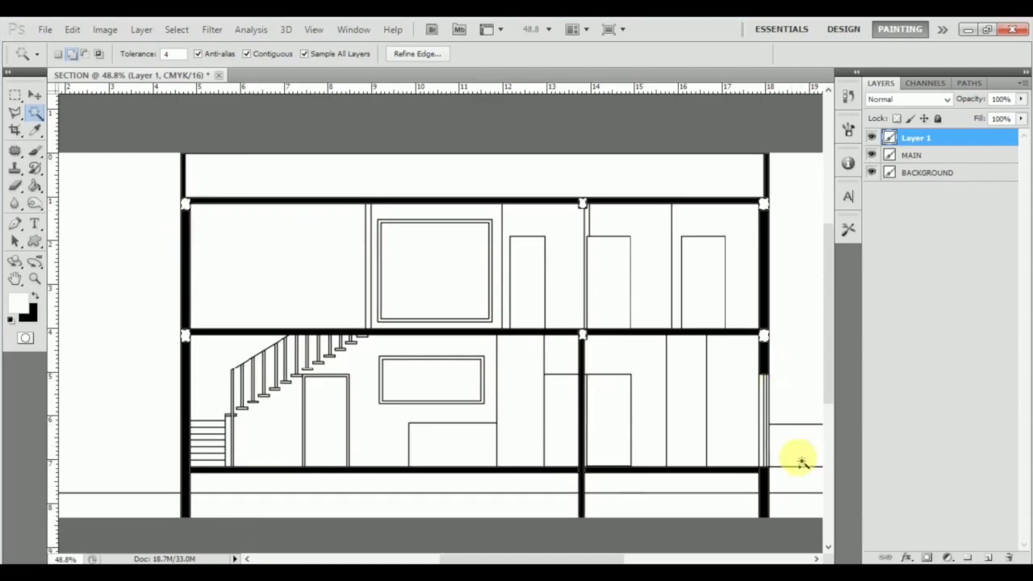
pyautogui.click(988, 558)
pyautogui.click(18, 302)
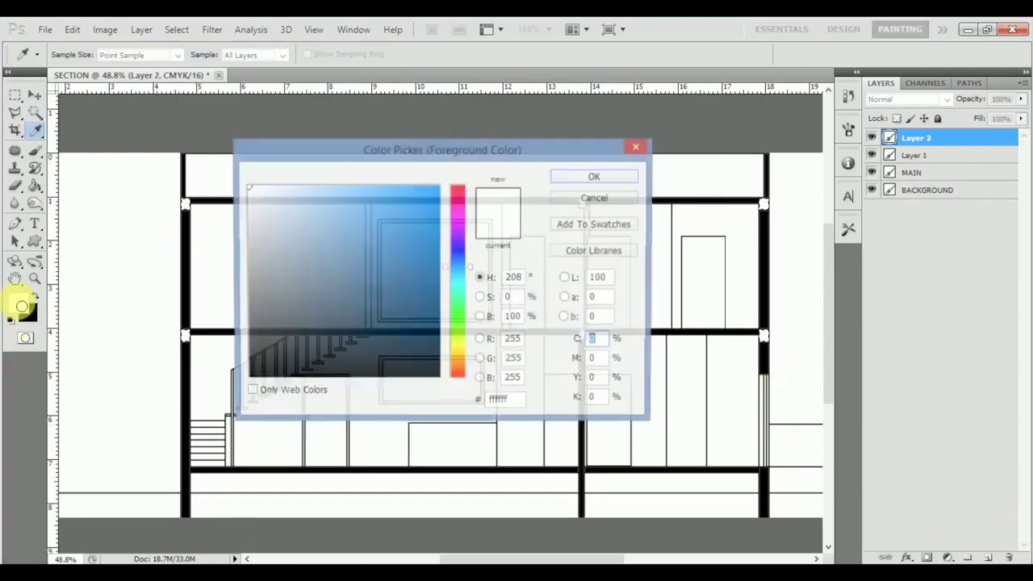
pyautogui.click(226, 247)
pyautogui.click(219, 340)
pyautogui.click(597, 176)
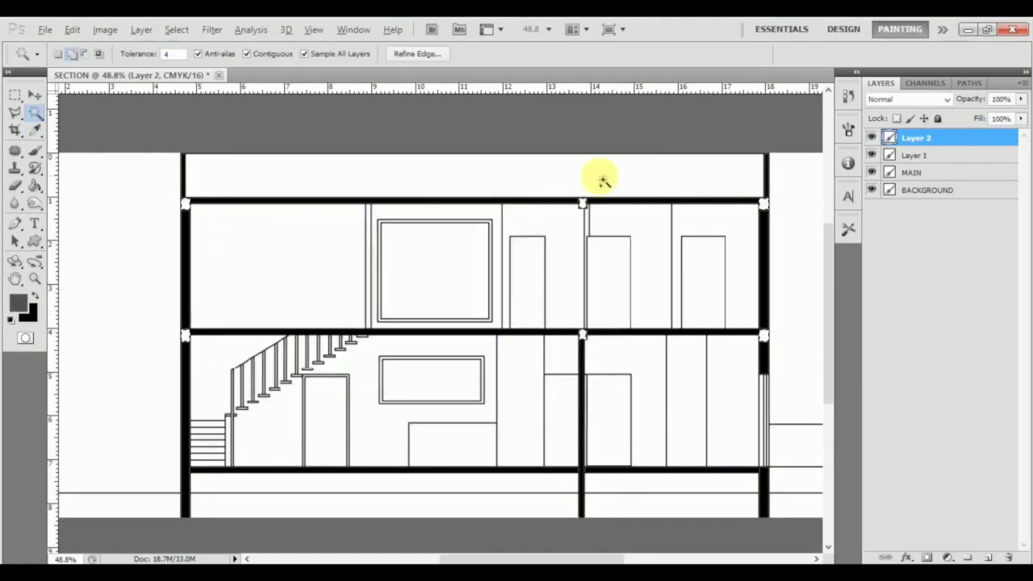
pyautogui.hotkey('ctrl', 'd')
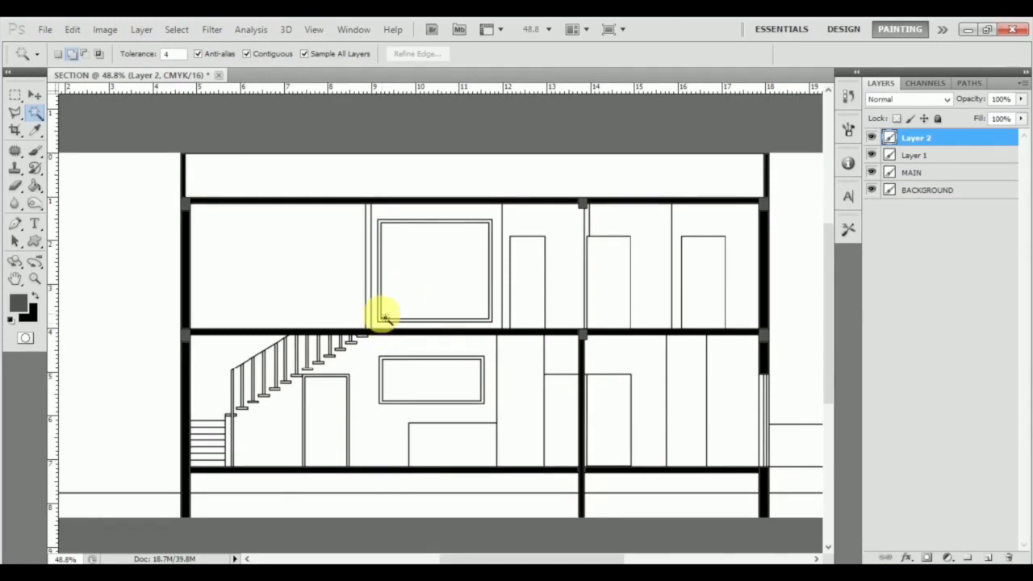
# Fill the upper-floor partition wall beside the large window with black on Layer 1.
pyautogui.click(369, 226)
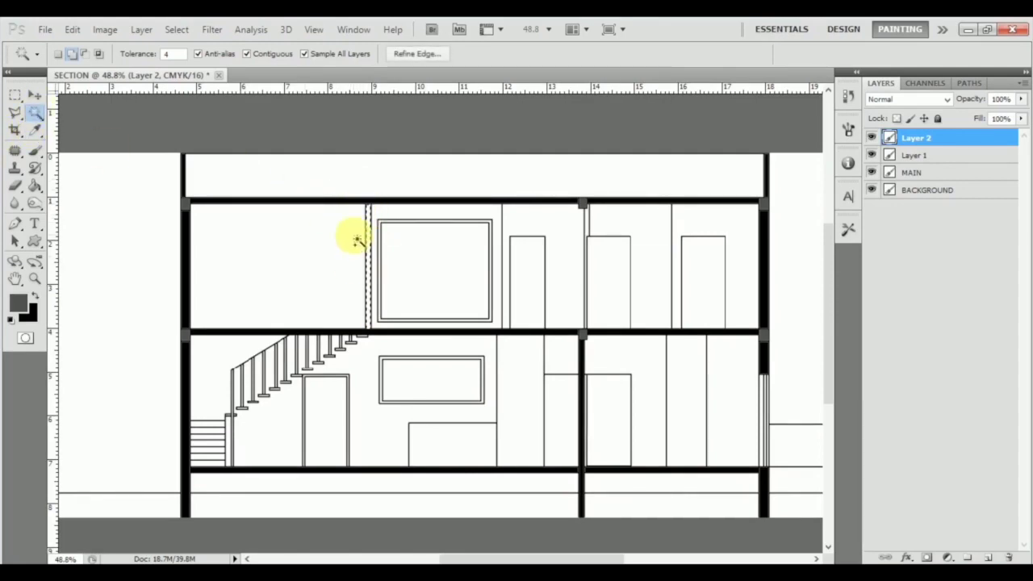
pyautogui.click(960, 156)
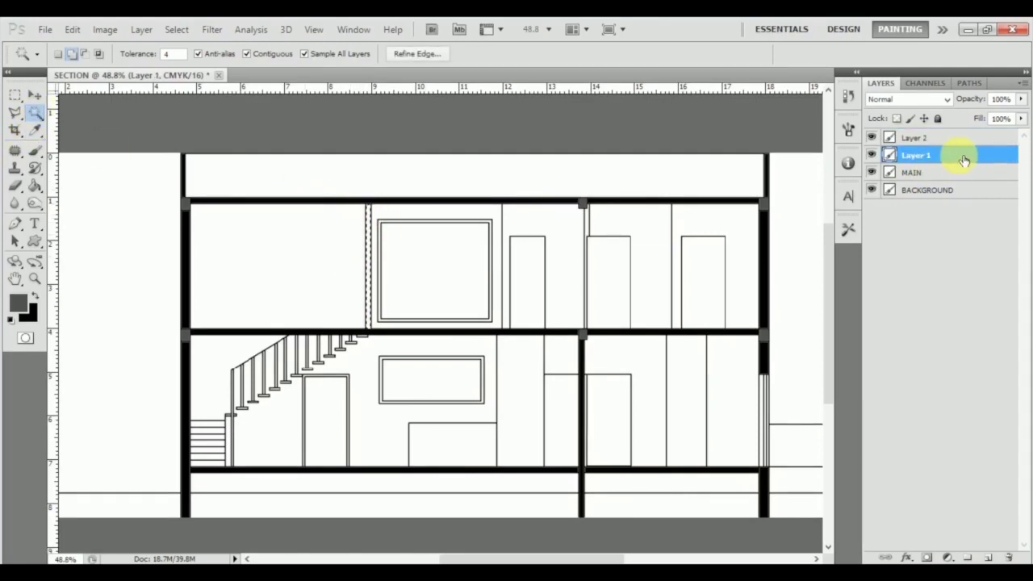
pyautogui.hotkey('alt', 'BackSpace')
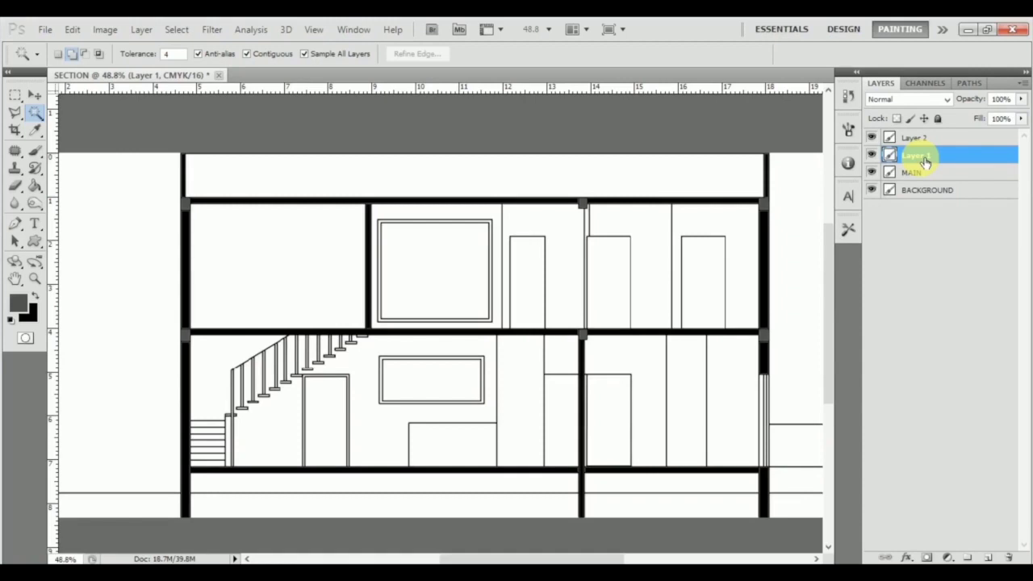
# Start opening another file and browse to the files for working folder.
pyautogui.scroll(5, 645, 429)
pyautogui.hscroll(3, 583, 339)
pyautogui.scroll(-2, 572, 338)
pyautogui.scroll(3, 570, 336)
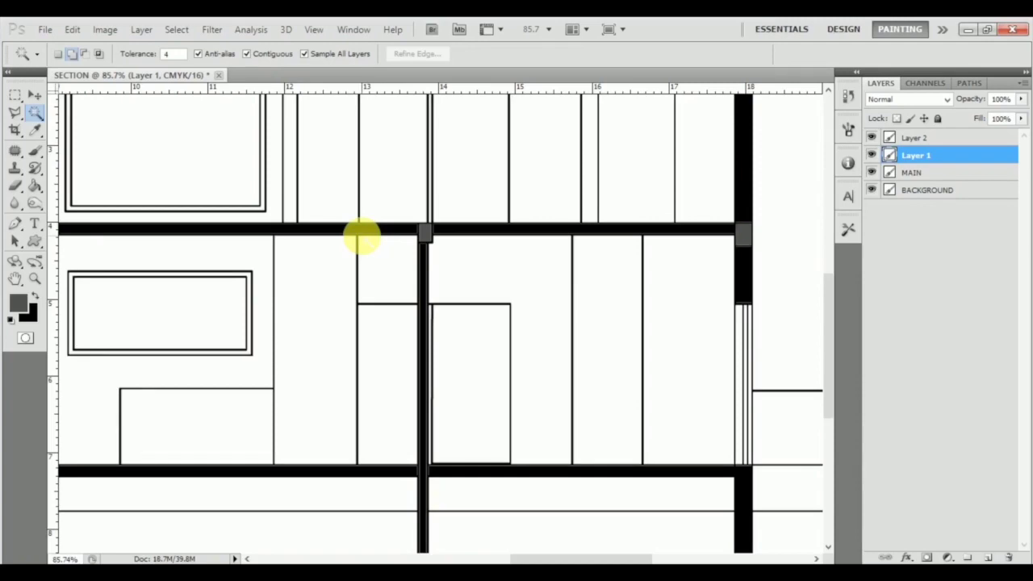
pyautogui.click(47, 30)
pyautogui.click(55, 53)
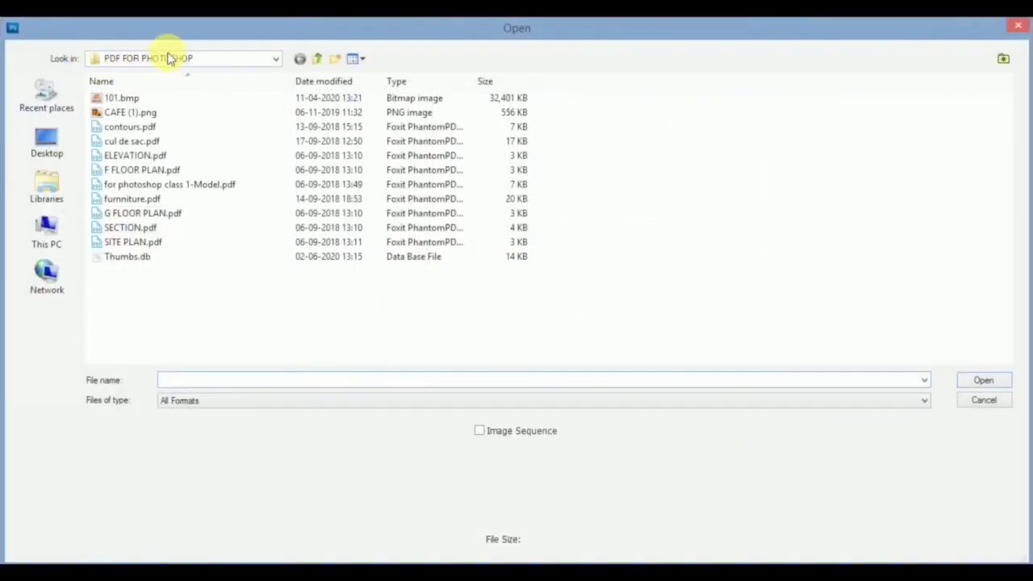
pyautogui.click(170, 58)
pyautogui.click(177, 346)
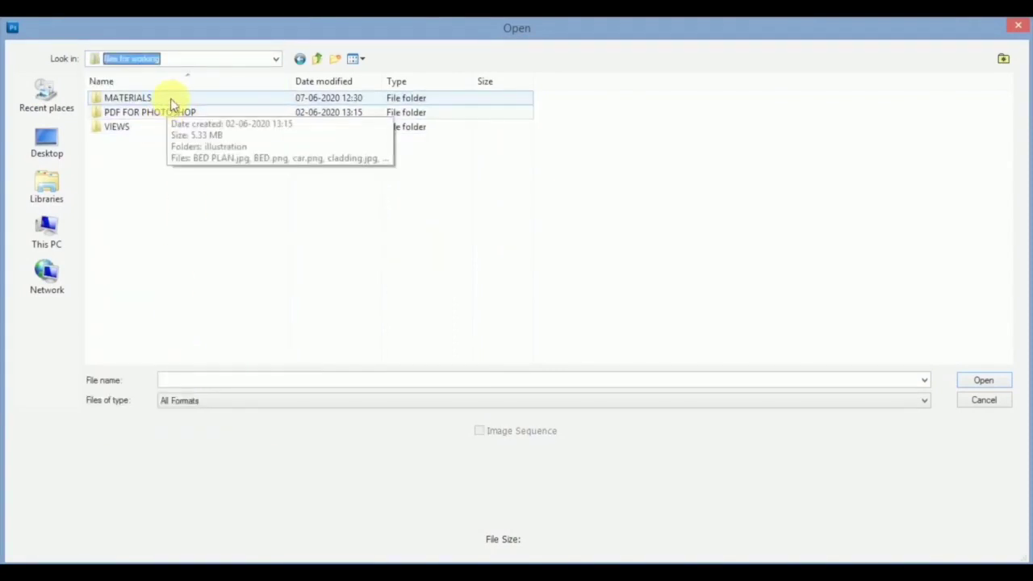
pyautogui.doubleClick(142, 127)
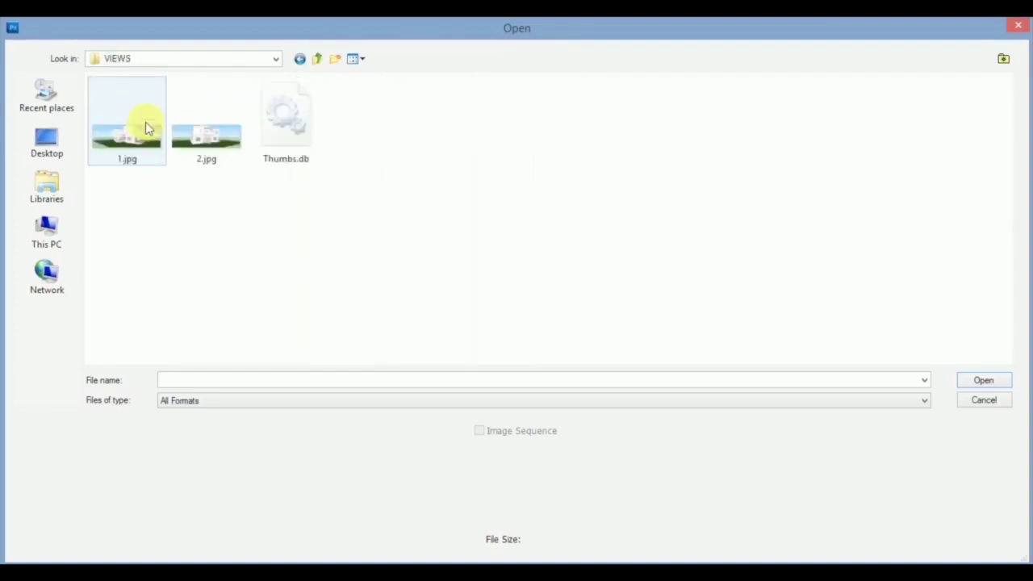
pyautogui.click(300, 59)
pyautogui.click(275, 58)
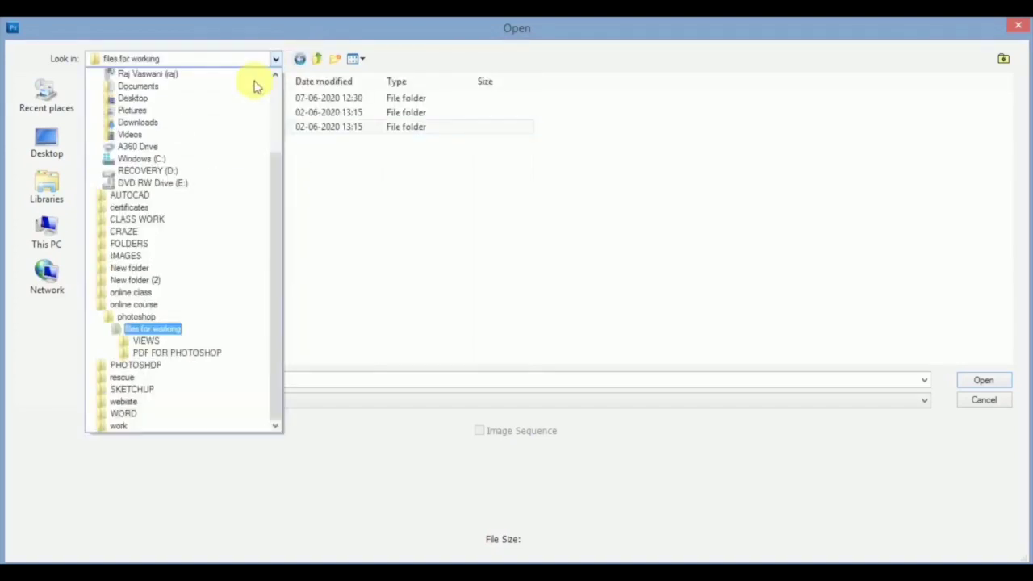
pyautogui.click(153, 331)
# Go up to the photoshop folder and delete start-screen.jpg from it.
pyautogui.click(275, 58)
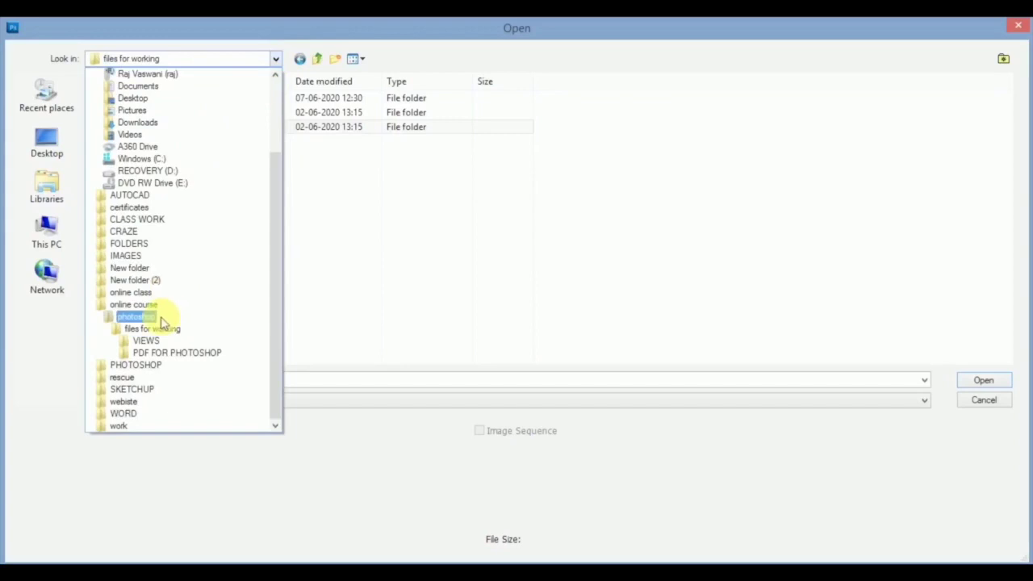
pyautogui.click(160, 317)
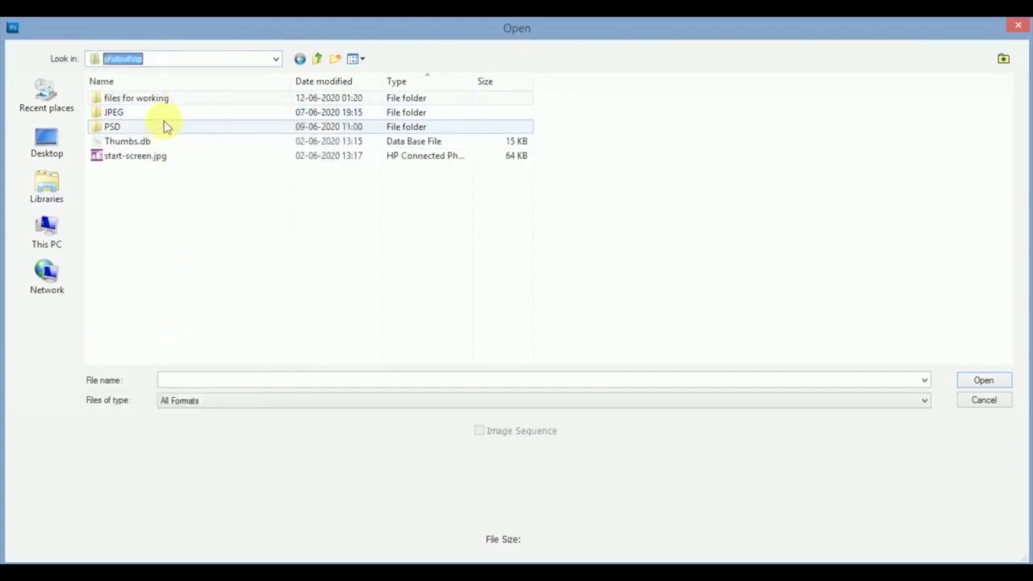
pyautogui.click(161, 158)
pyautogui.press('Delete')
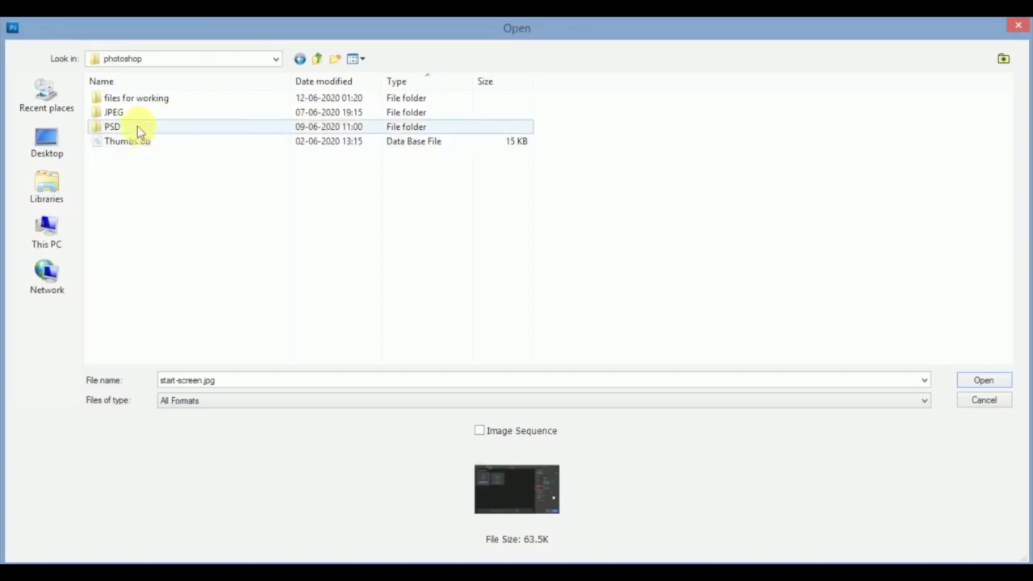
# Open G FLOOR PLAN.psd from the PSD folder.
pyautogui.doubleClick(138, 127)
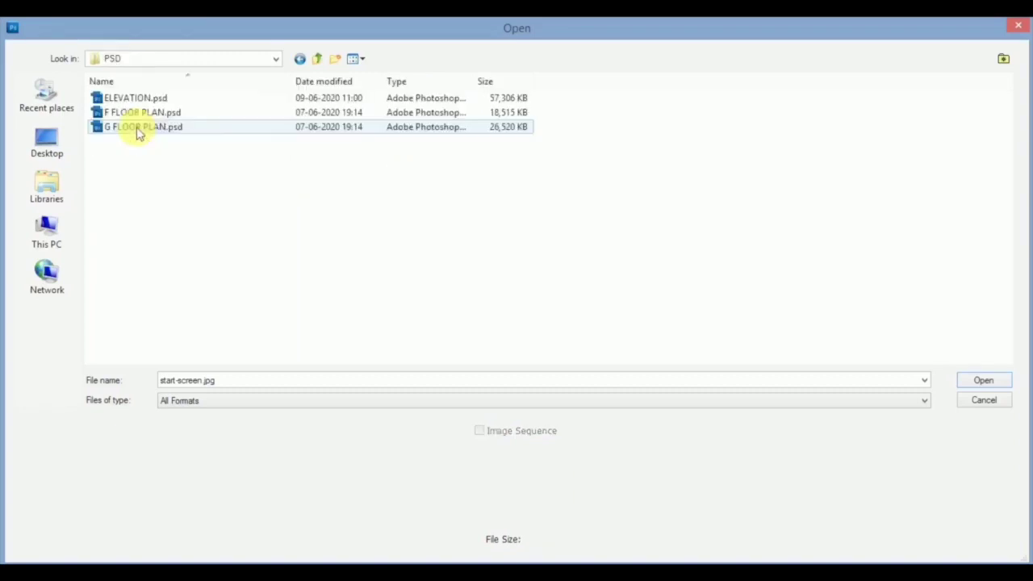
pyautogui.click(147, 128)
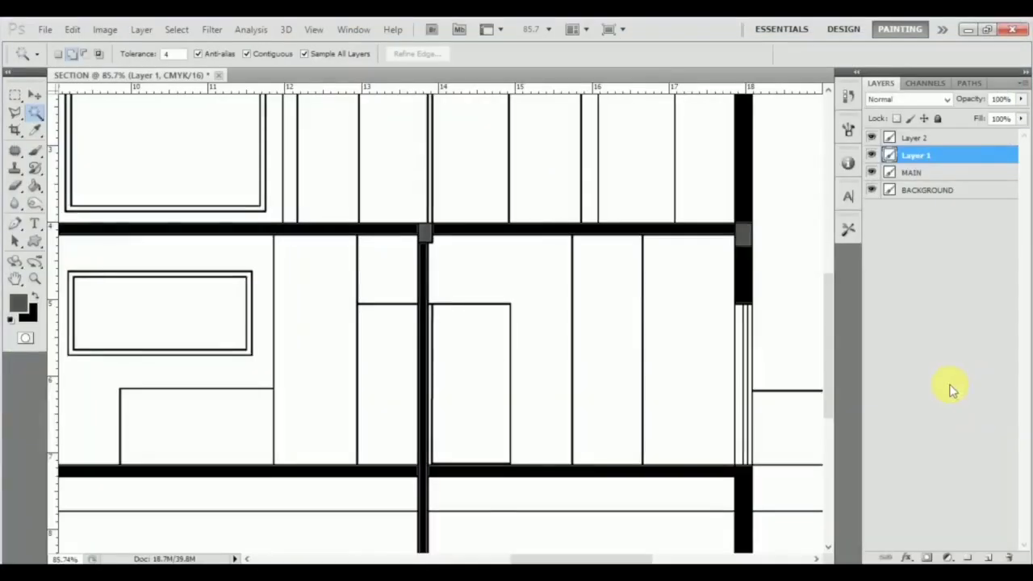
pyautogui.click(595, 367)
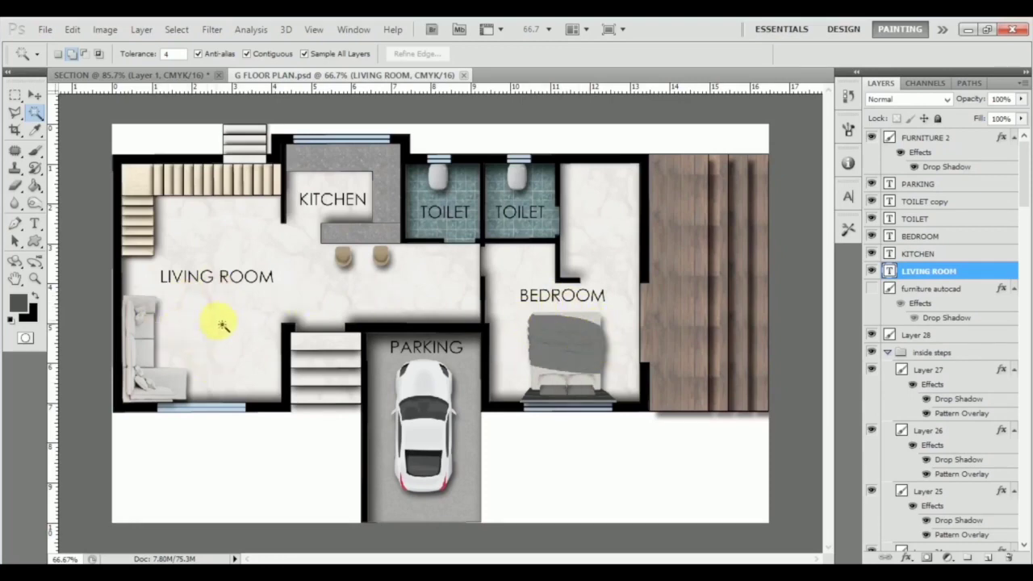
# Place a horizontal guide across the living room and bedroom of the floor plan and return to the SECTION document.
pyautogui.moveTo(138, 88); pyautogui.dragTo(353, 302)
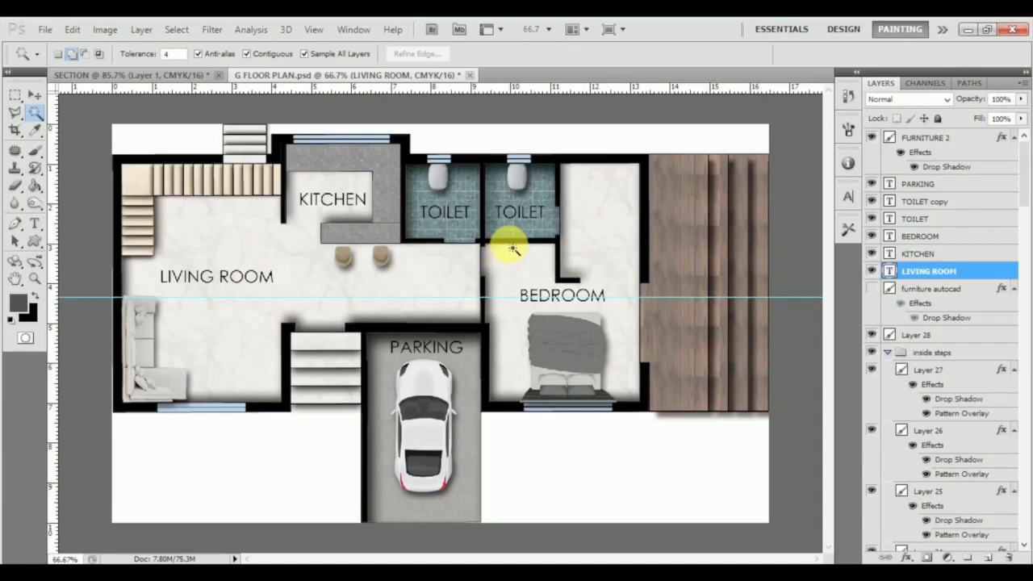
pyautogui.click(150, 77)
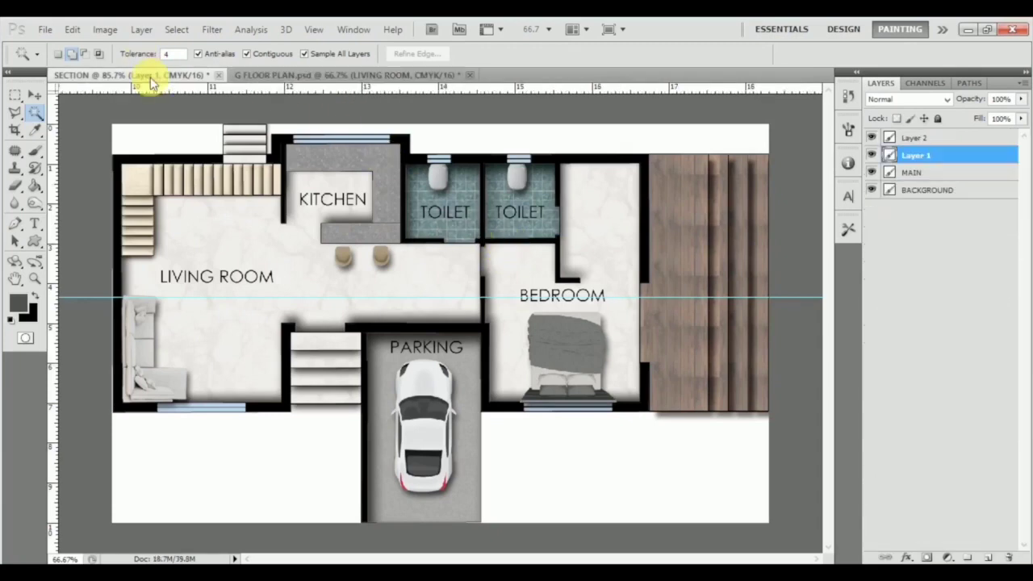
pyautogui.scroll(-4, 536, 344)
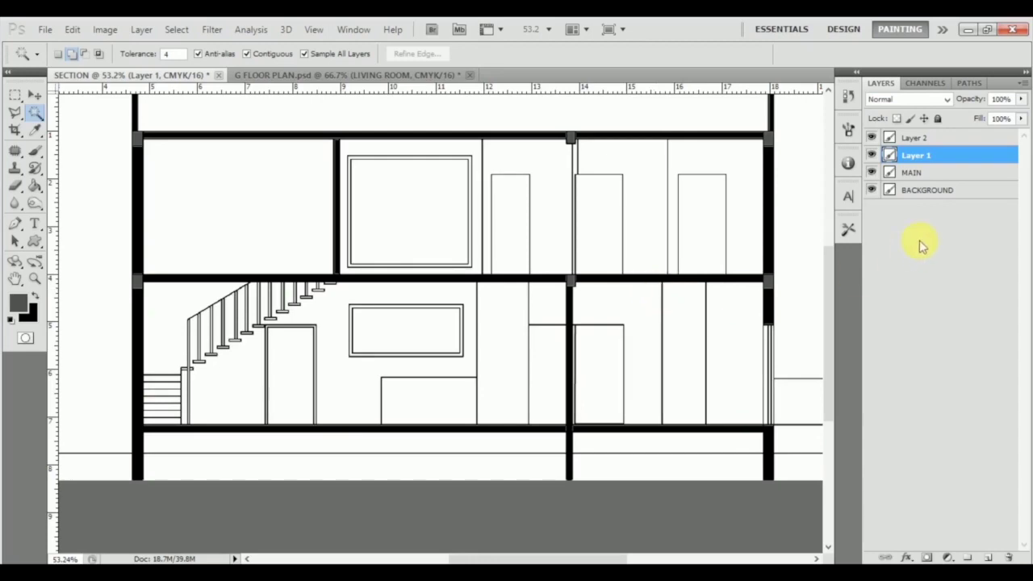
# On the MAIN layer, marquee the vertical line between the ceiling and the opening beside the ground-floor middle wall, delete it and deselect.
pyautogui.click(899, 174)
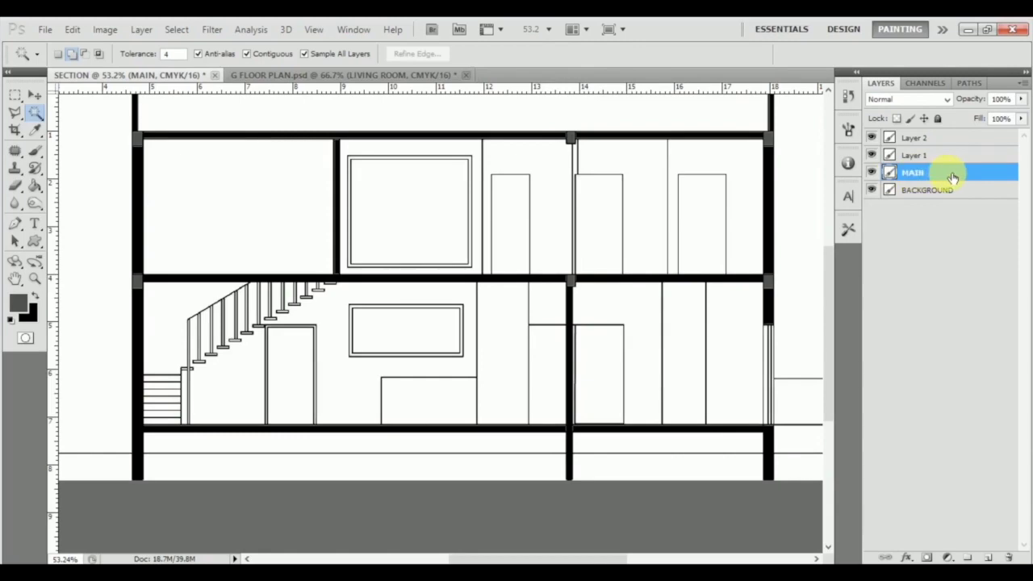
pyautogui.click(872, 172)
pyautogui.click(872, 172)
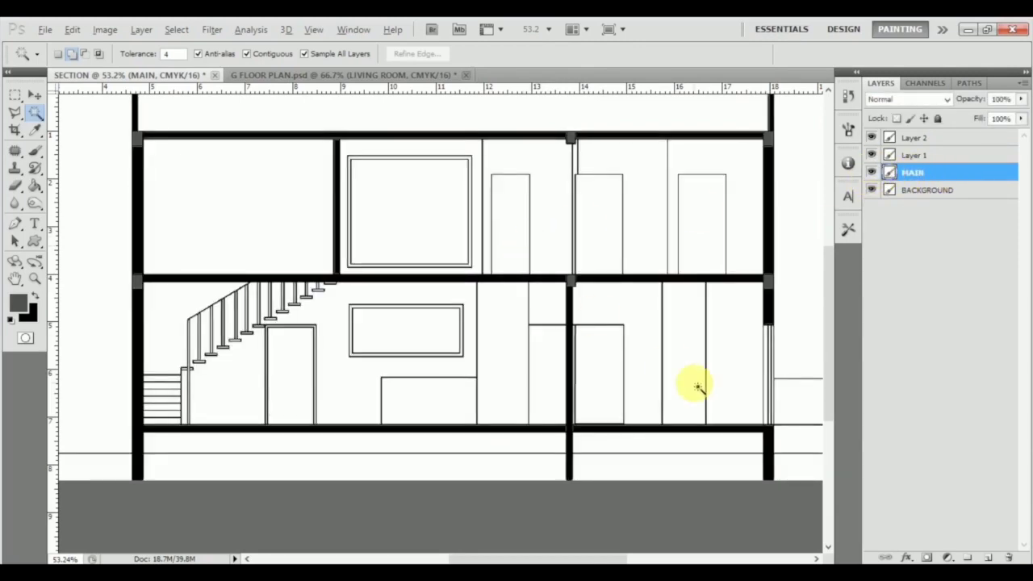
pyautogui.scroll(5, 703, 388)
pyautogui.scroll(4, 412, 211)
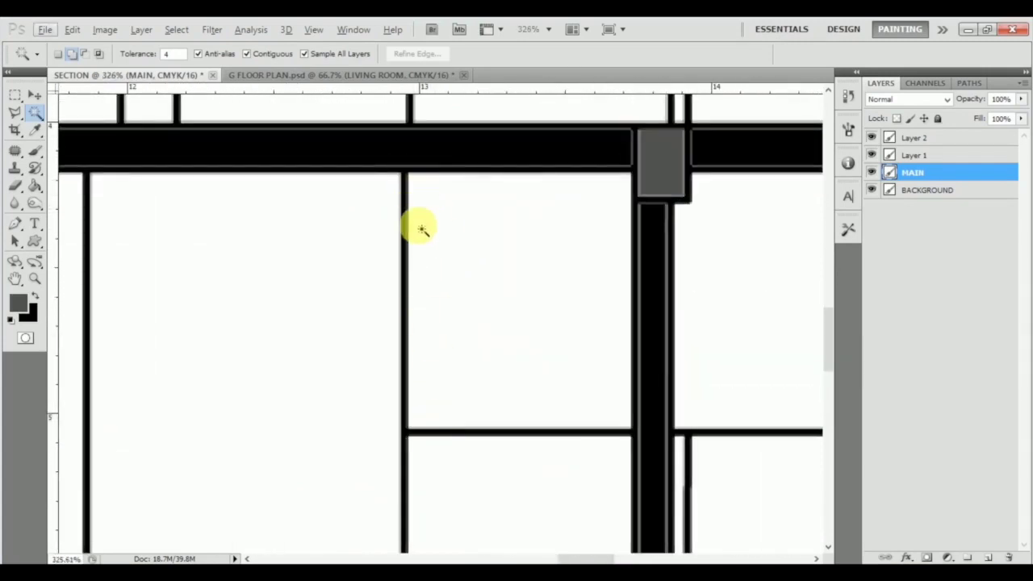
pyautogui.click(17, 97)
pyautogui.moveTo(387, 173); pyautogui.dragTo(432, 428)
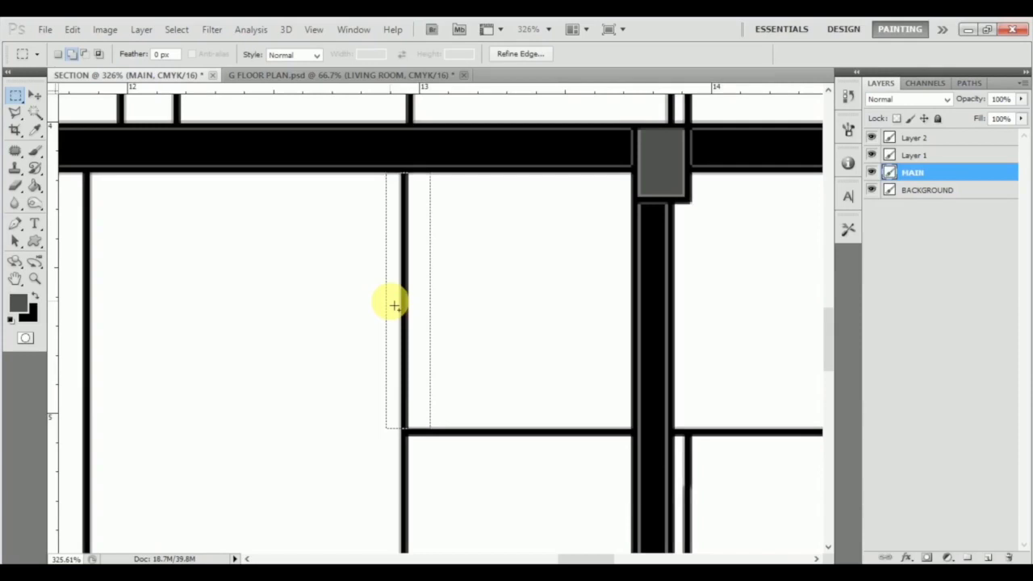
pyautogui.press('Delete')
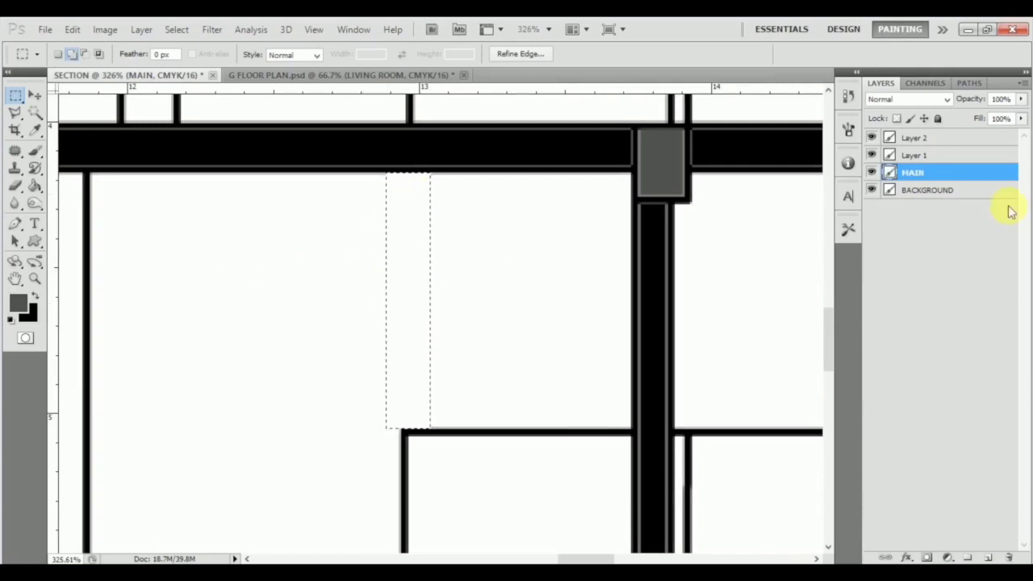
pyautogui.hotkey('ctrl', 'd')
# Marquee-select the door-height rectangle between the ground-floor vertical line and the window in the right outer wall.
pyautogui.scroll(-6, 375, 262)
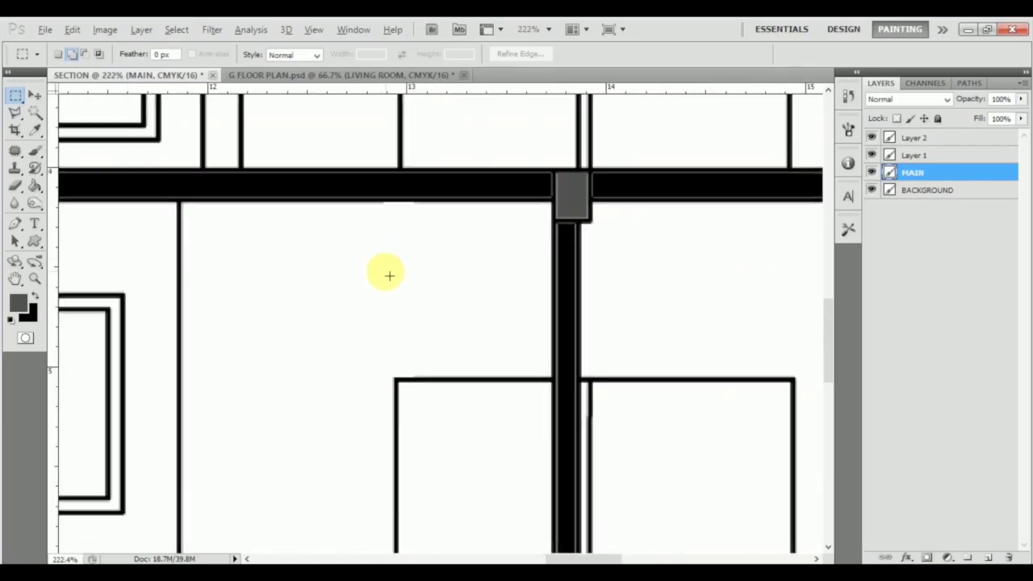
pyautogui.scroll(-2, 404, 292)
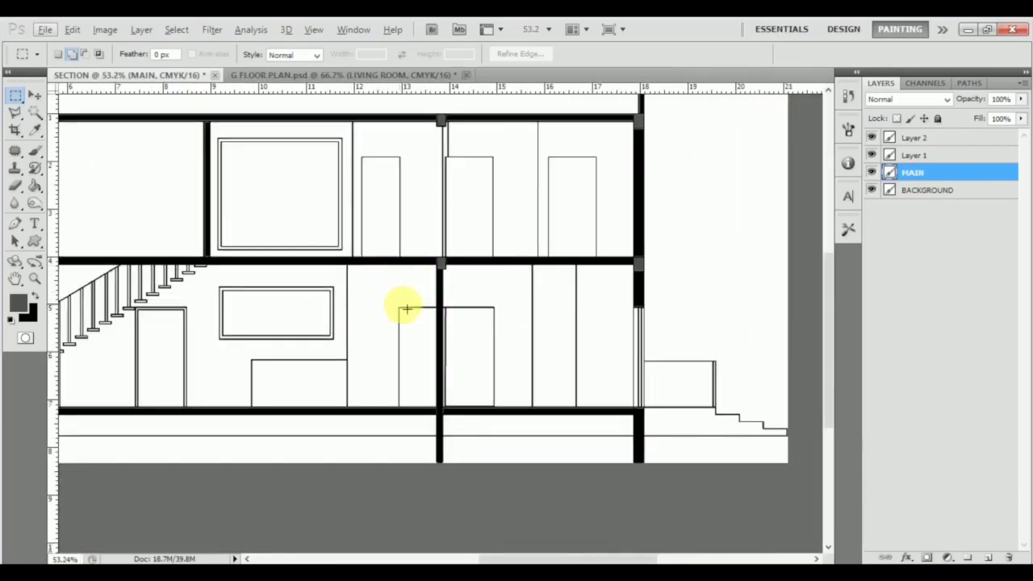
pyautogui.scroll(4, 665, 338)
pyautogui.moveTo(624, 329); pyautogui.dragTo(578, 328)
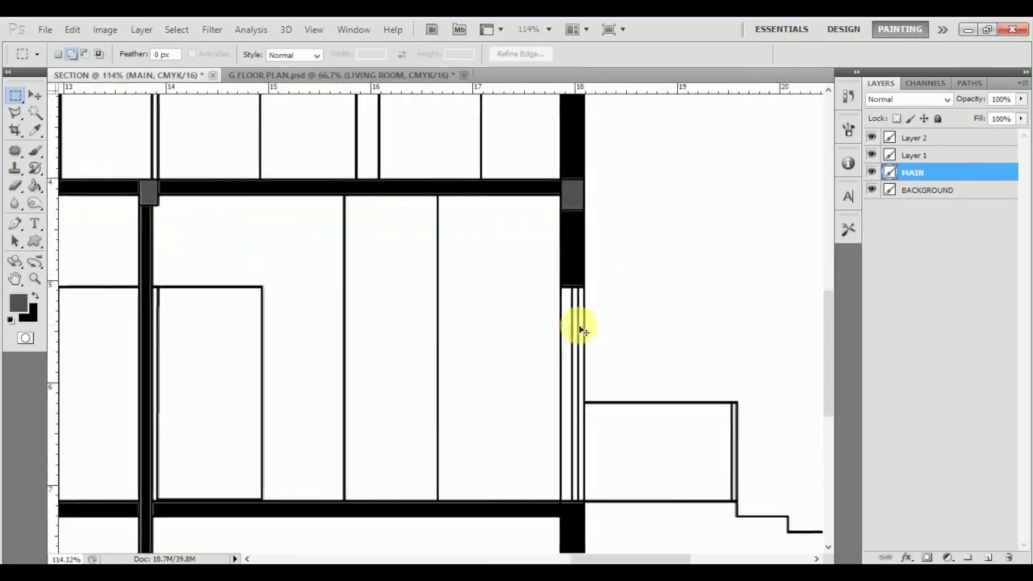
pyautogui.scroll(1, 512, 365)
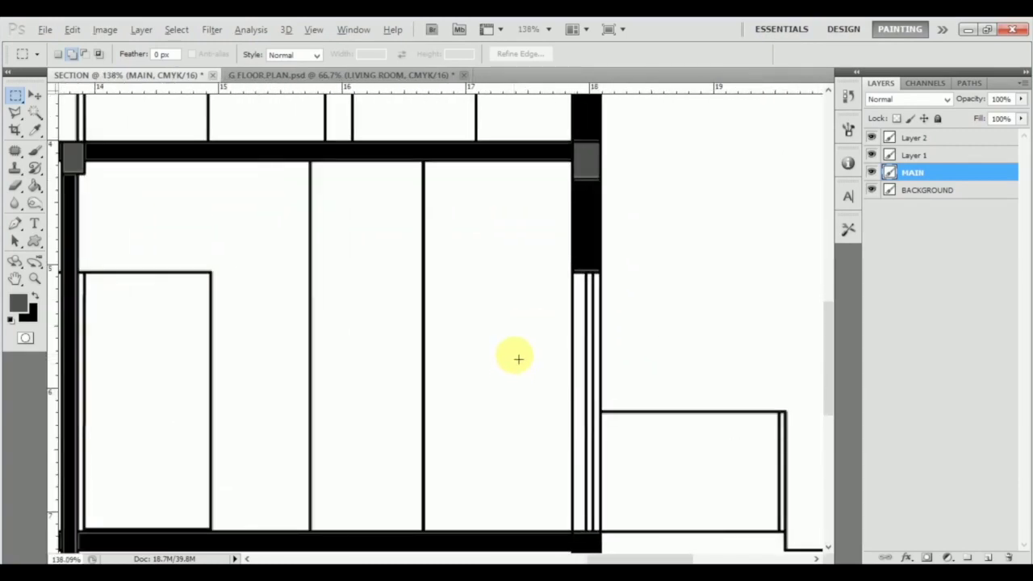
pyautogui.scroll(1, 518, 359)
pyautogui.moveTo(518, 359); pyautogui.dragTo(519, 333)
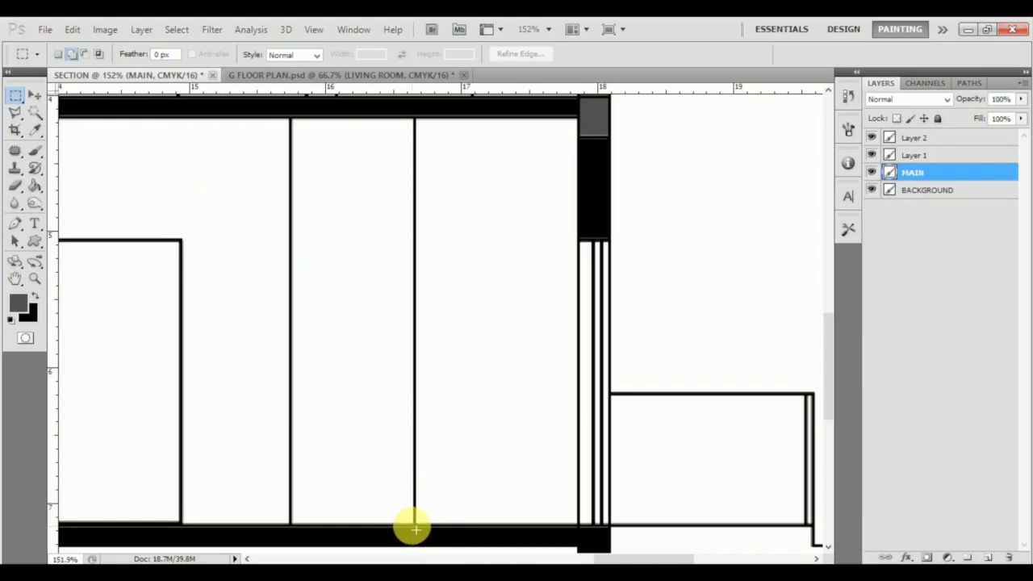
pyautogui.moveTo(414, 525); pyautogui.dragTo(578, 239)
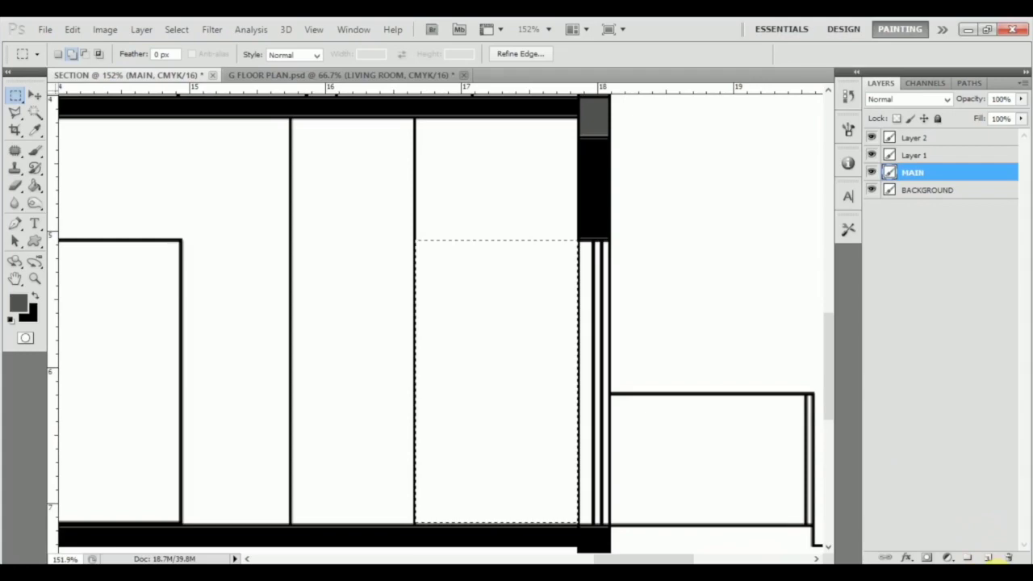
# Fill the selected door area with light grey #d1d1d1 on a new layer above MAIN and deselect.
pyautogui.click(988, 557)
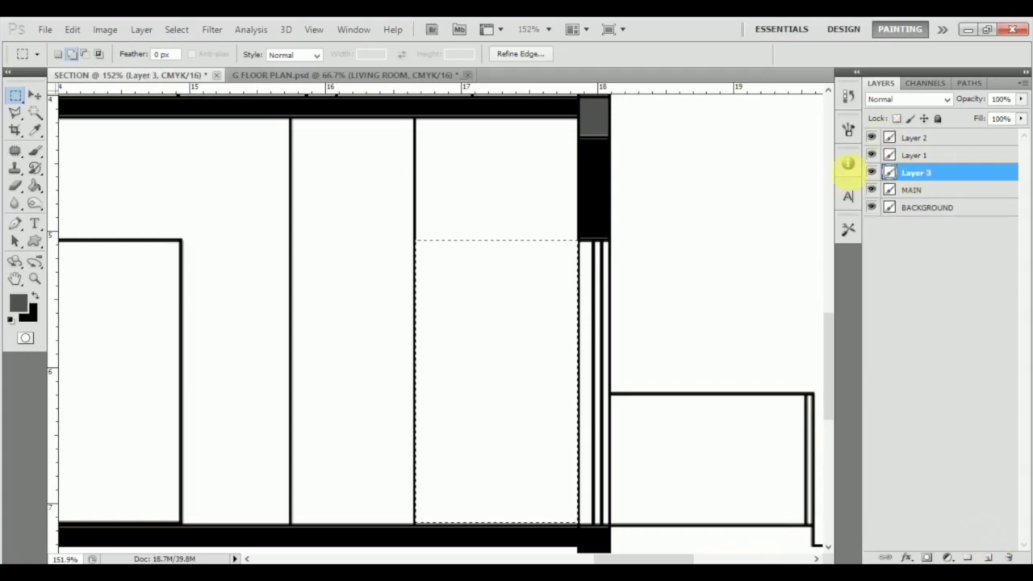
pyautogui.click(16, 301)
pyautogui.moveTo(392, 269); pyautogui.dragTo(231, 219)
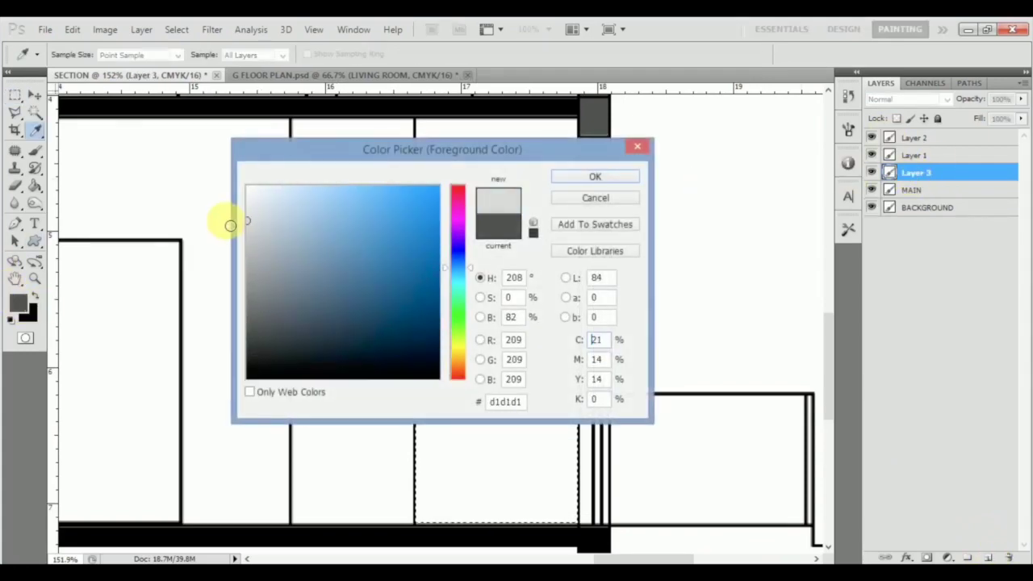
pyautogui.click(605, 181)
pyautogui.hotkey('alt', 'BackSpace')
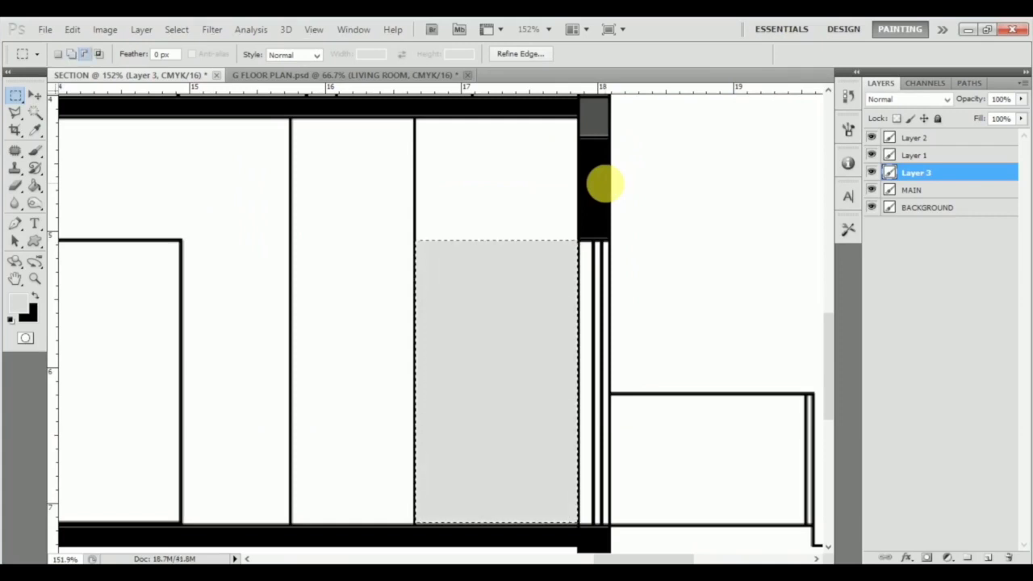
pyautogui.hotkey('ctrl', 'd')
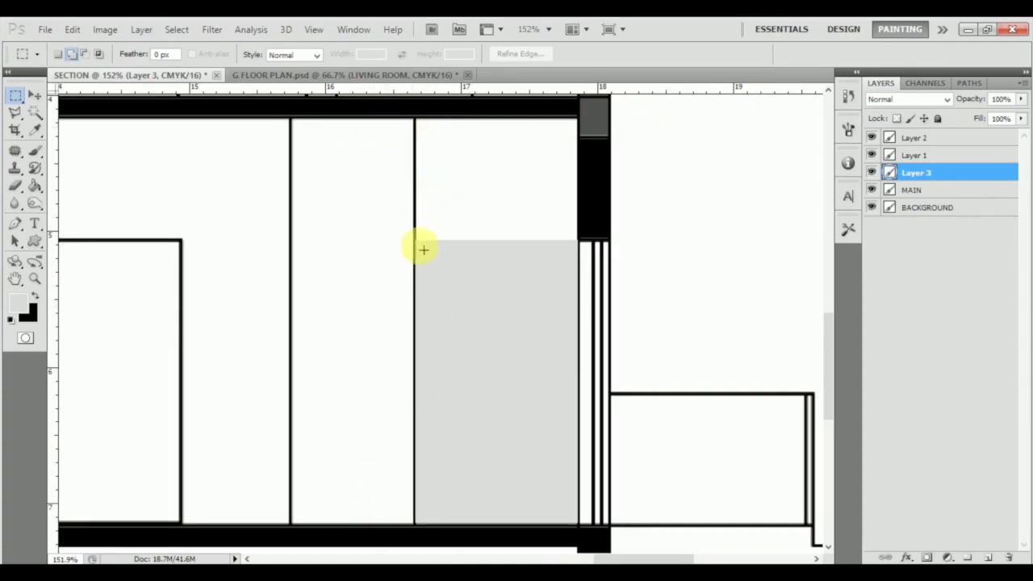
# Marquee the full-height vertical line along the light grey door area's inner edge, adjusting the selection at floor and ceiling, delete it from MAIN and deselect.
pyautogui.moveTo(396, 121); pyautogui.dragTo(452, 218)
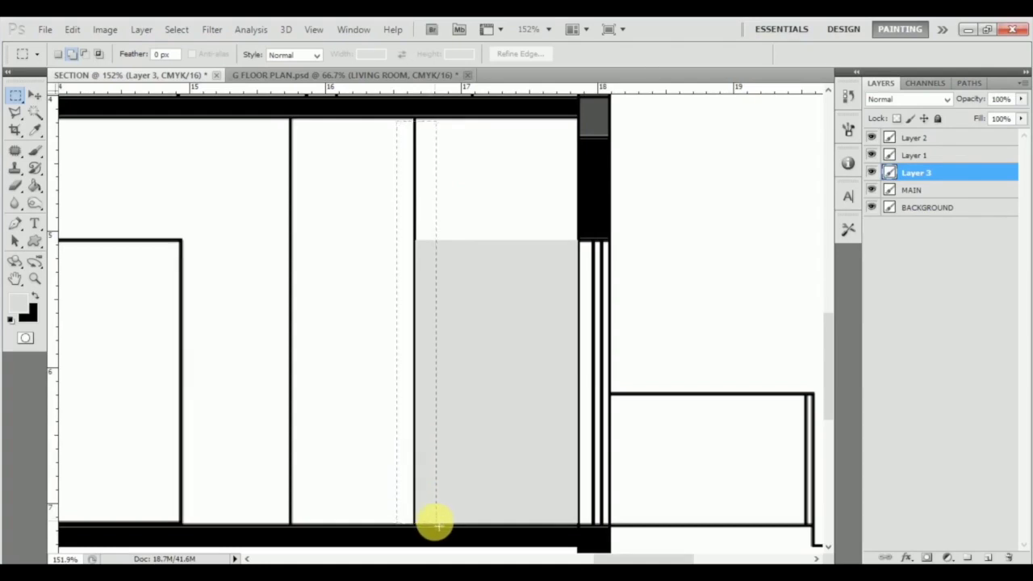
pyautogui.moveTo(436, 517); pyautogui.dragTo(417, 526)
pyautogui.scroll(8, 417, 526)
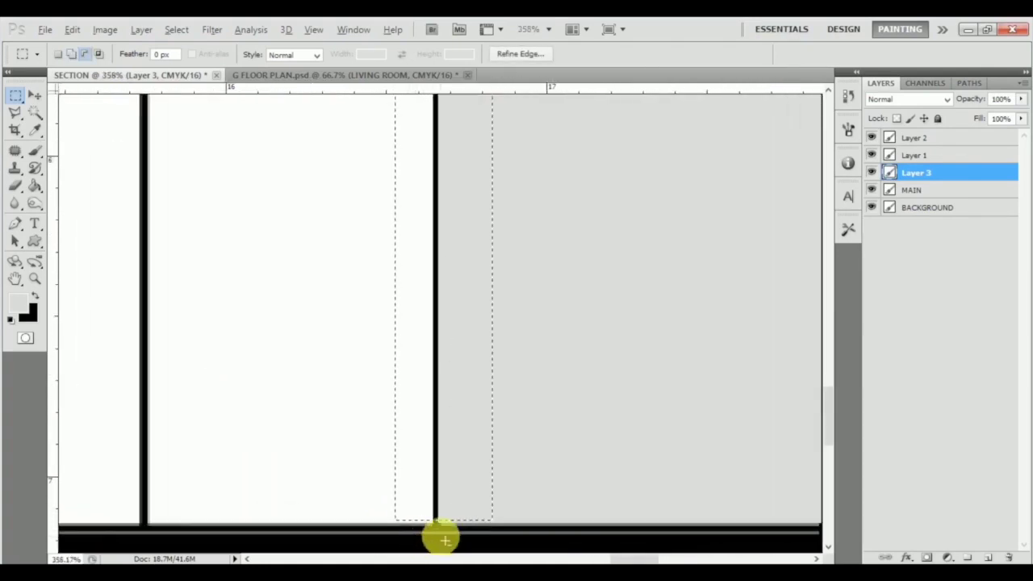
pyautogui.scroll(2, 427, 509)
pyautogui.moveTo(376, 450); pyautogui.dragTo(495, 525)
pyautogui.scroll(-9, 457, 478)
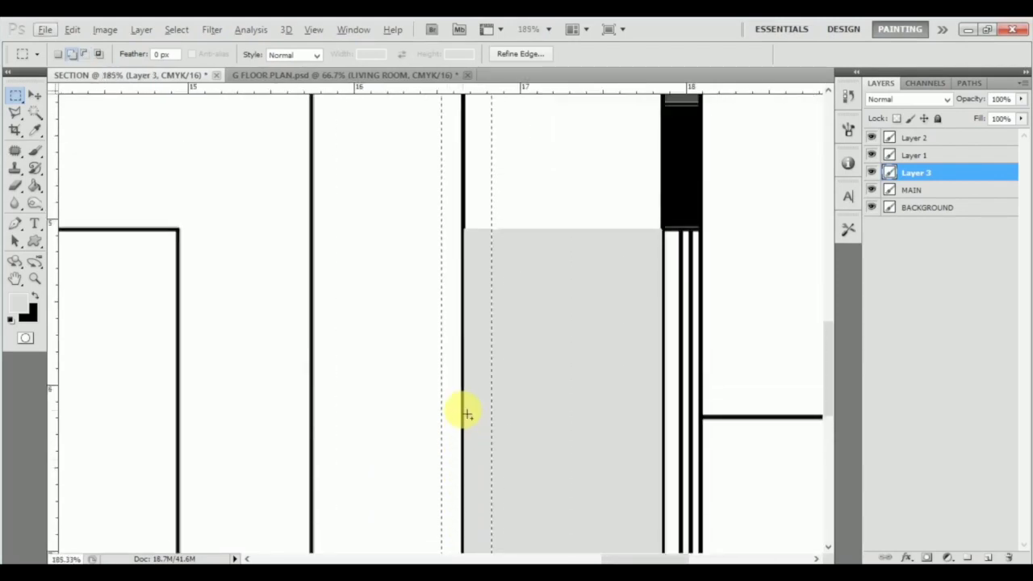
pyautogui.scroll(9, 467, 244)
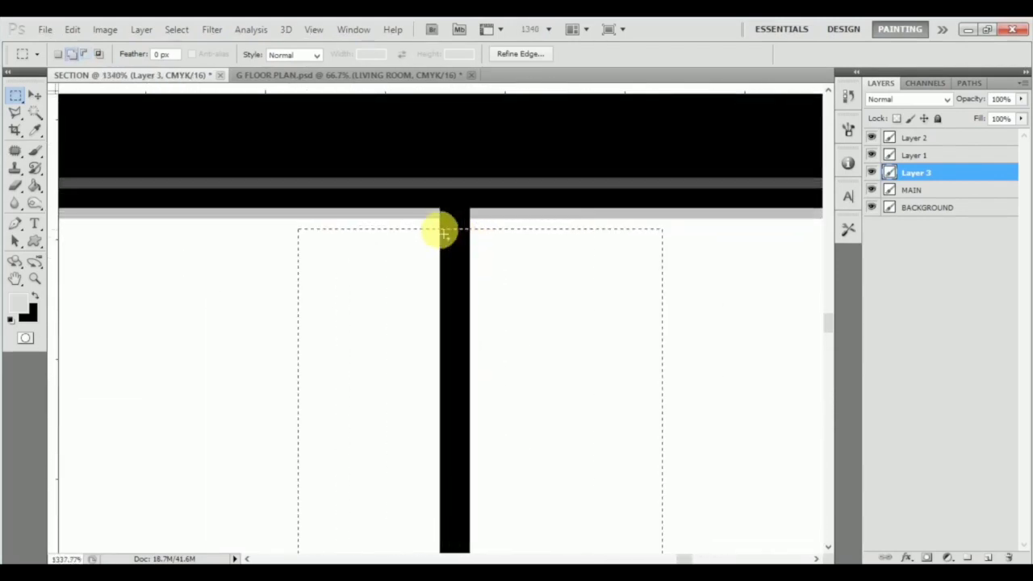
pyautogui.scroll(-8, 484, 323)
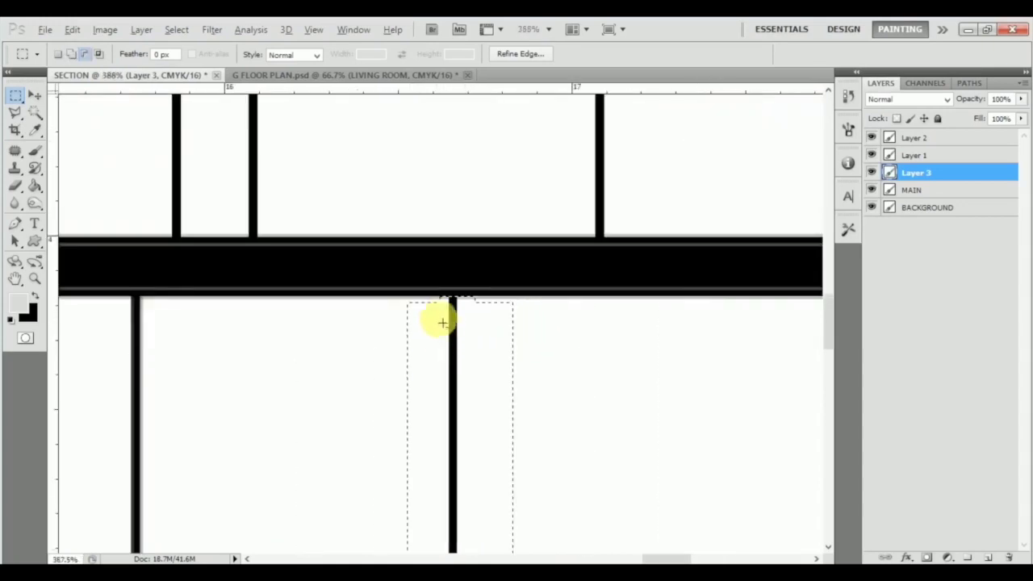
pyautogui.scroll(-4, 444, 298)
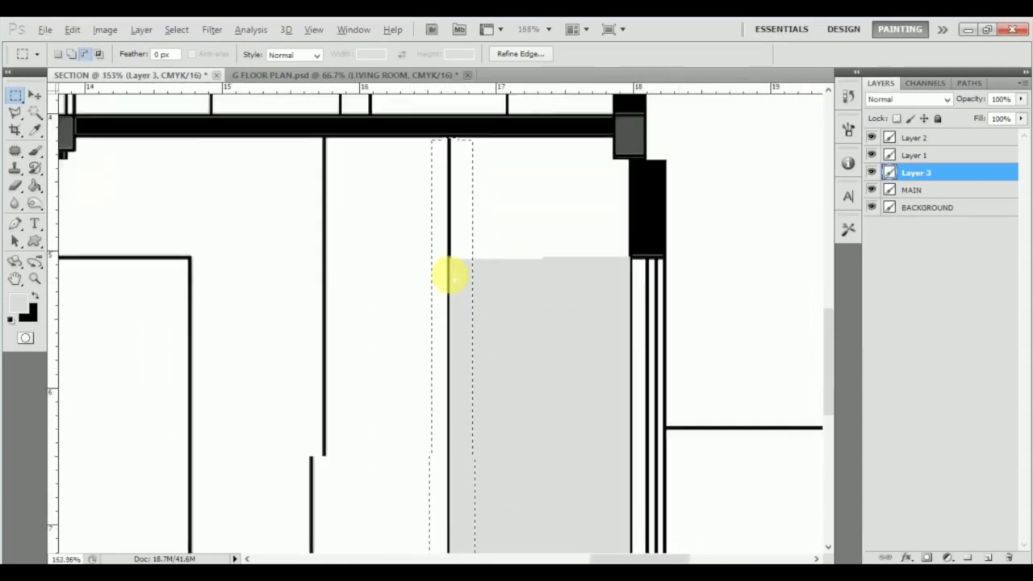
pyautogui.click(916, 190)
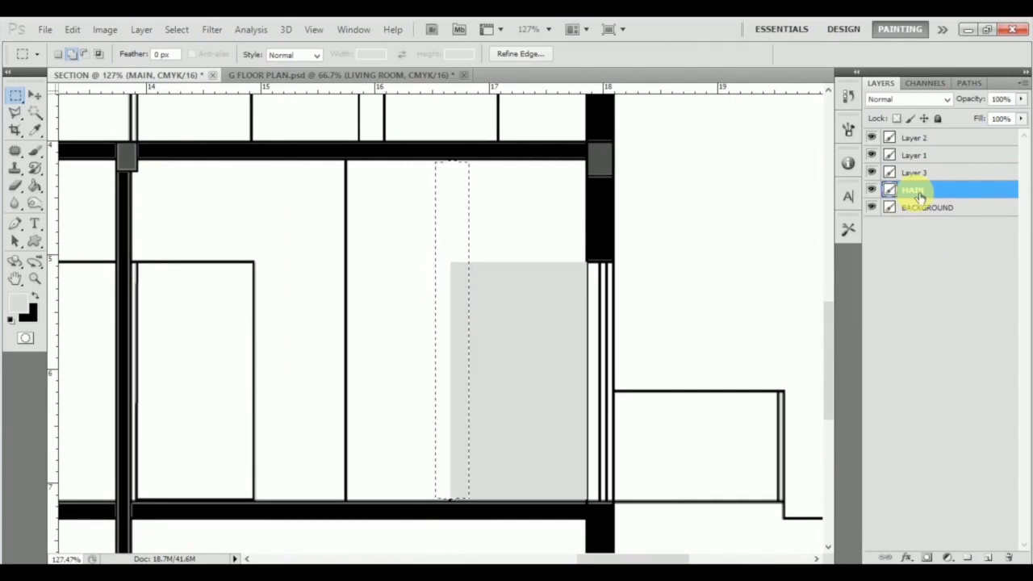
pyautogui.hotkey('ctrl', 'd')
pyautogui.scroll(-3, 538, 353)
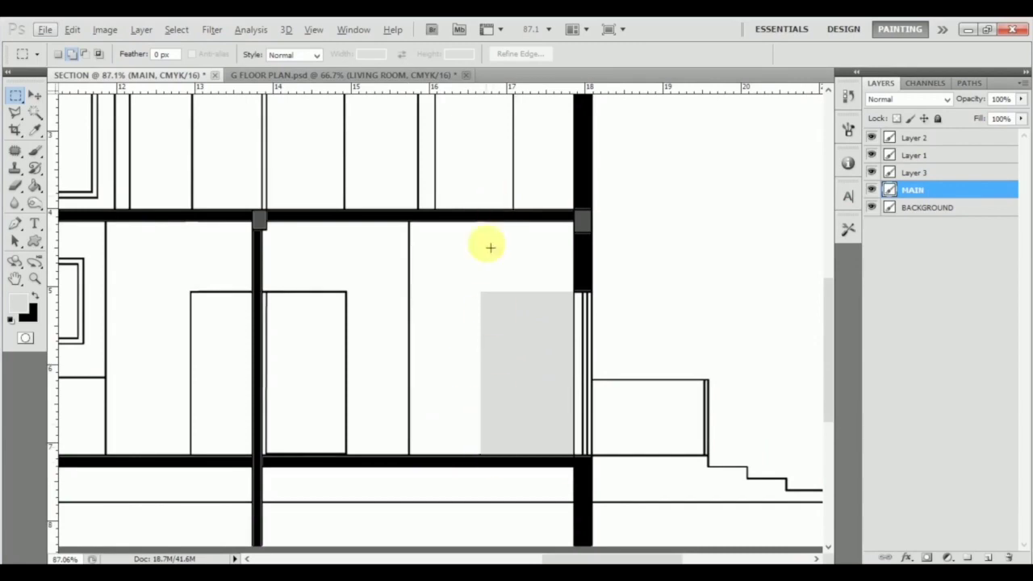
pyautogui.scroll(-2, 492, 293)
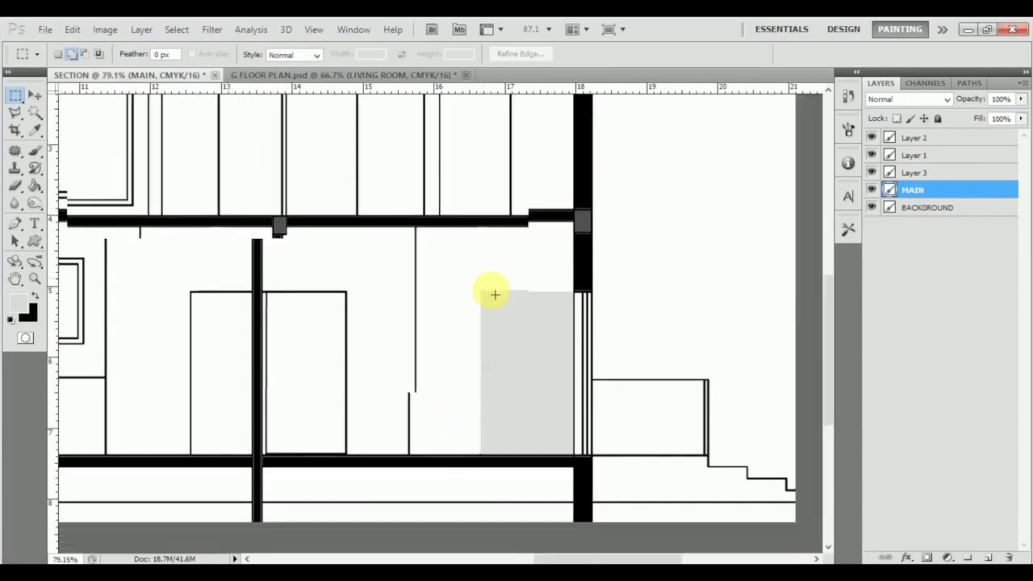
pyautogui.scroll(-3, 521, 305)
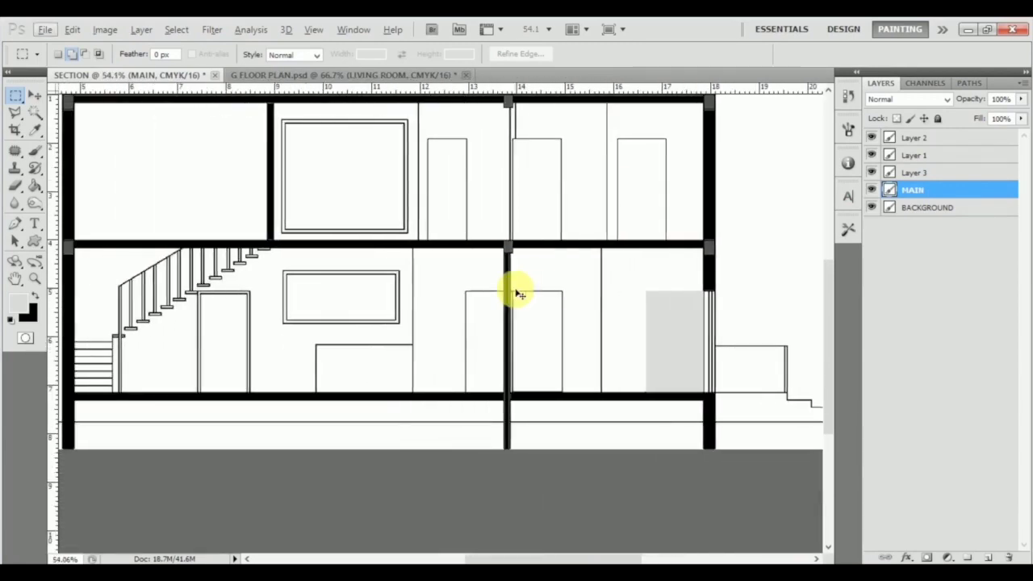
pyautogui.scroll(-1, 590, 327)
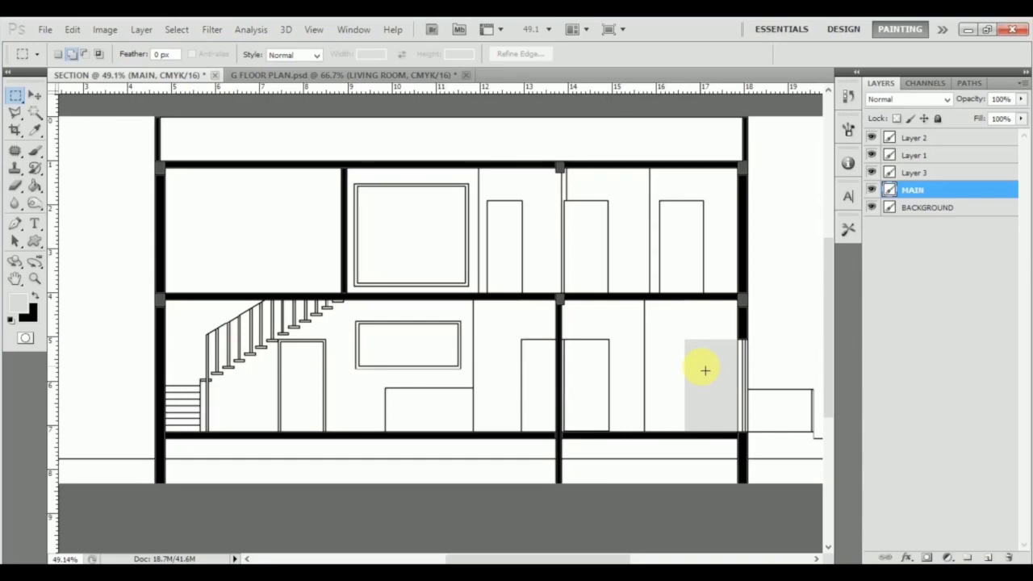
pyautogui.scroll(-4, 705, 370)
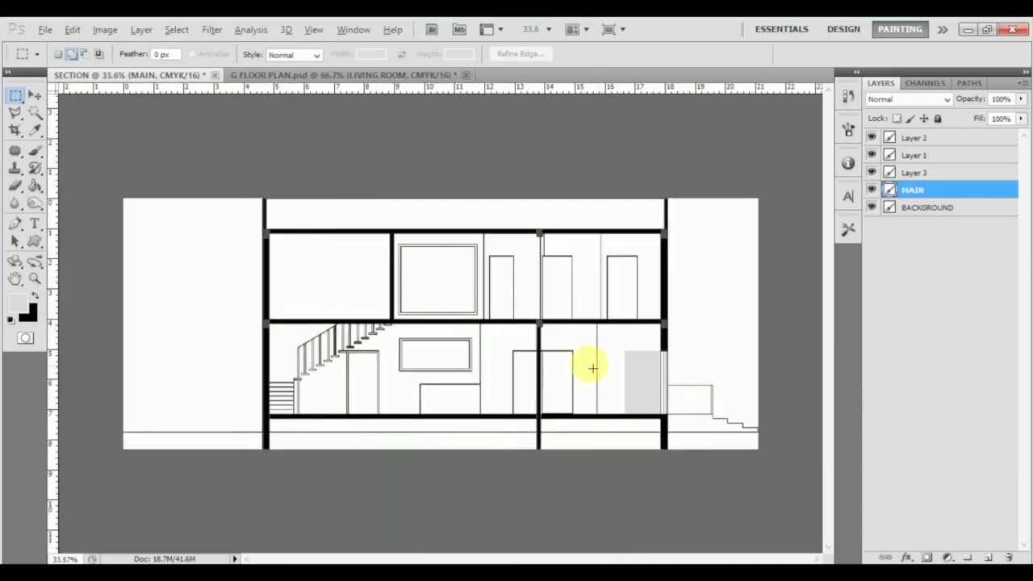
pyautogui.scroll(1, 582, 358)
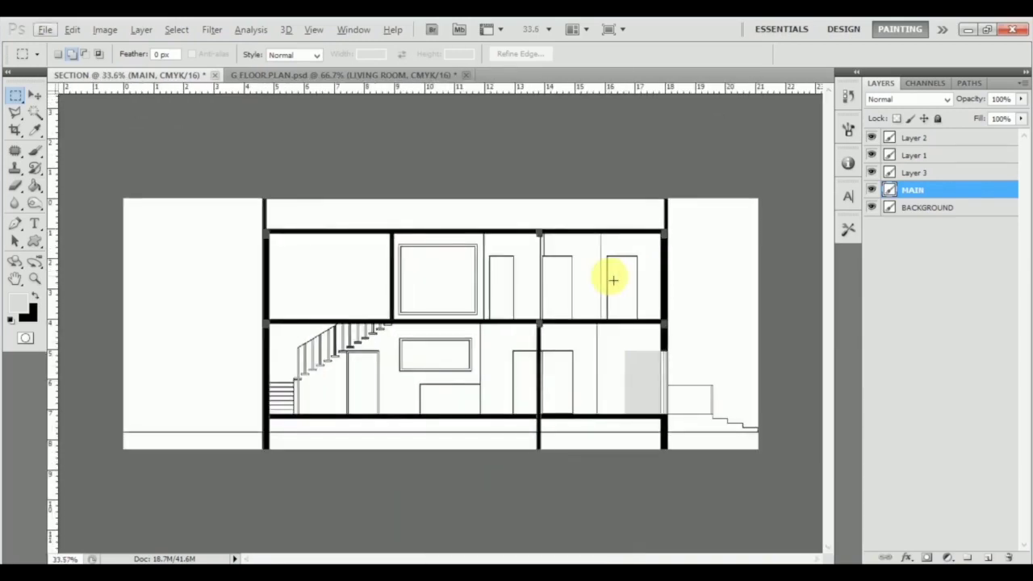